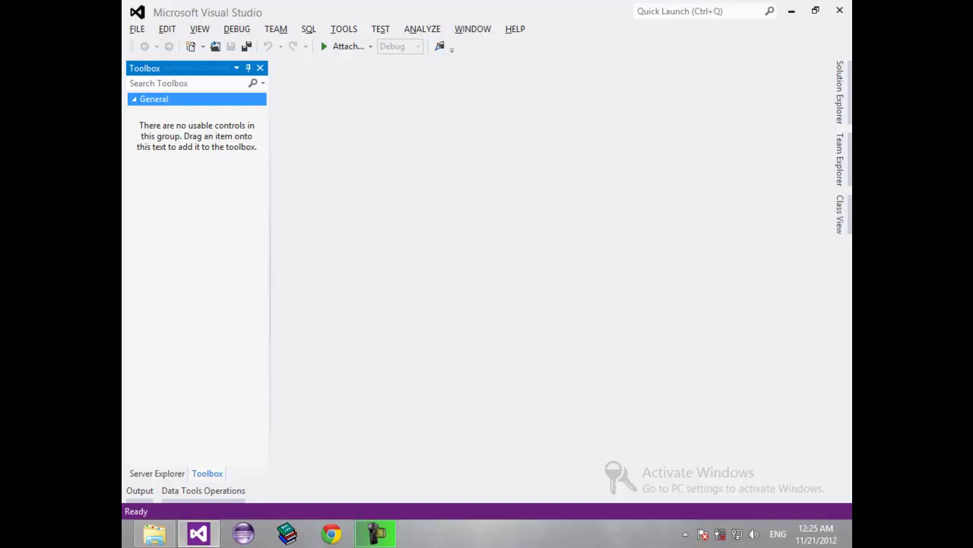
Find and launch Microsoft Office Access 2007.
key("super")
type("a")
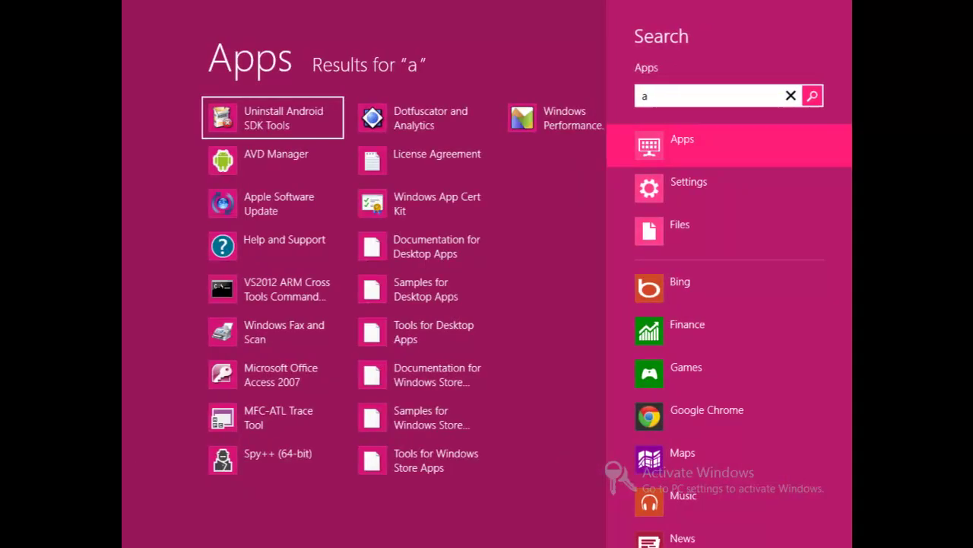
type("cc")
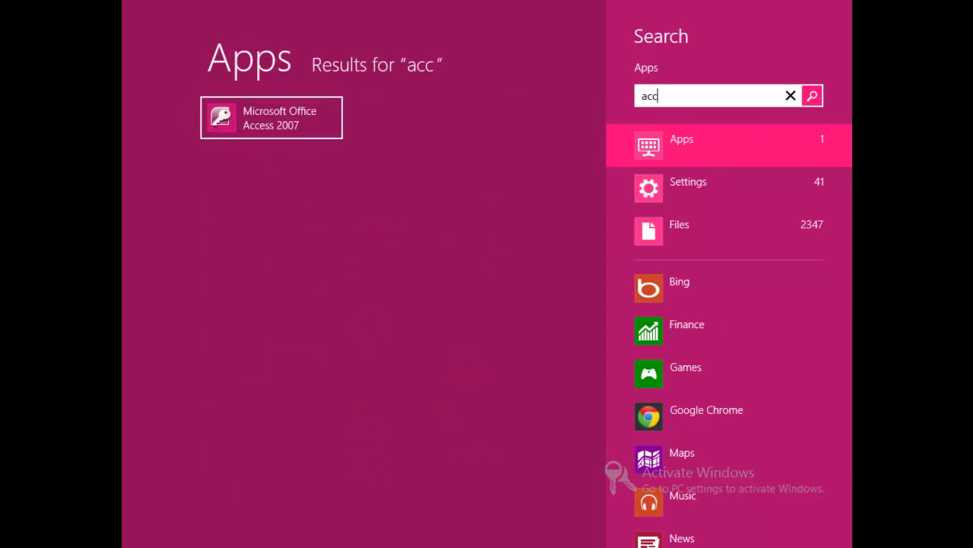
key("Return")
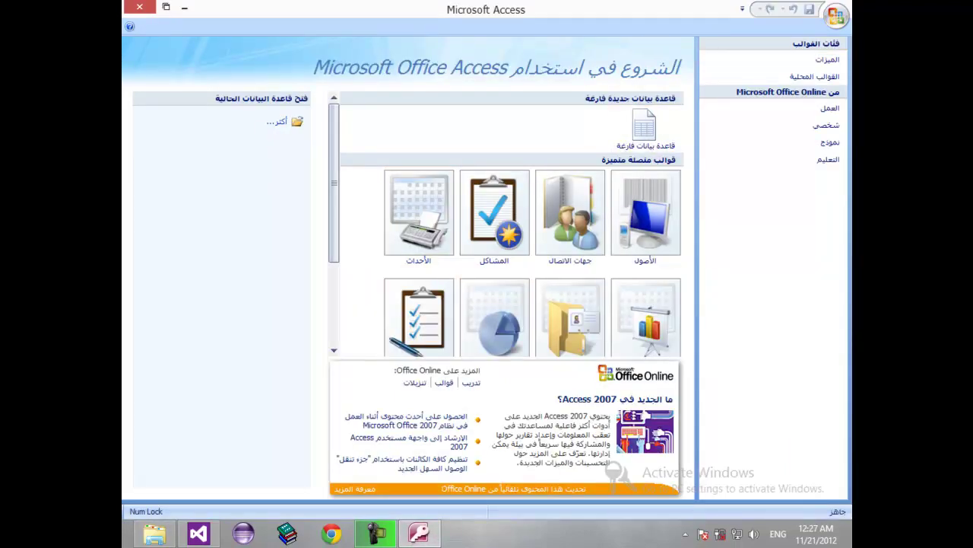
Switch to Visual Studio and start creating a new project.
left_click(199, 533)
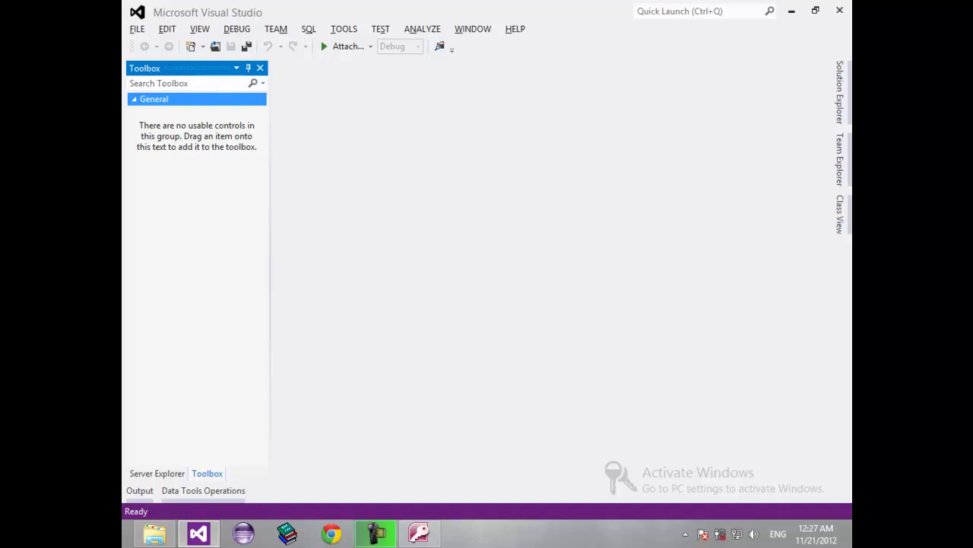
key("alt+f")
key("Down")
key("Right")
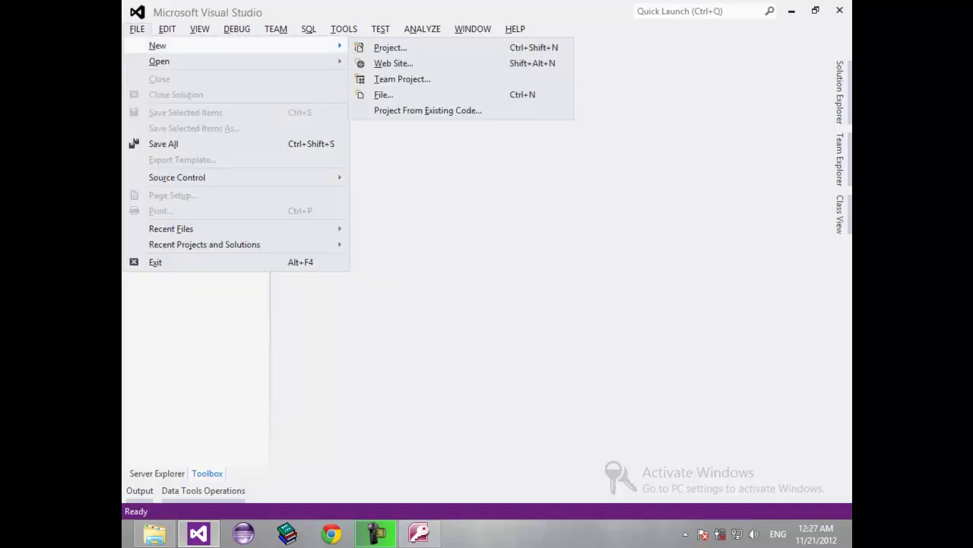
key("Down")
key("Return")
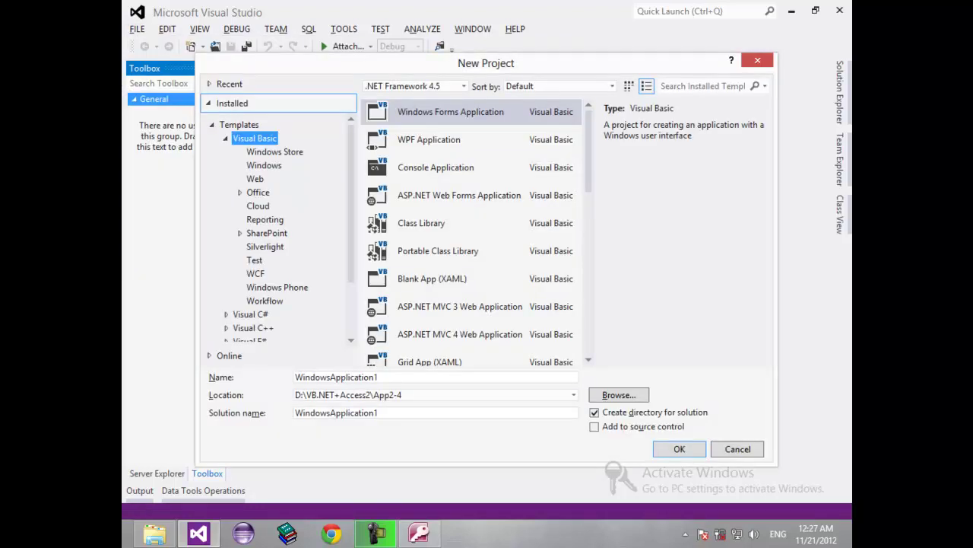
Keep the Visual Basic Windows Forms Application template and name the project Websites.
key("Tab")
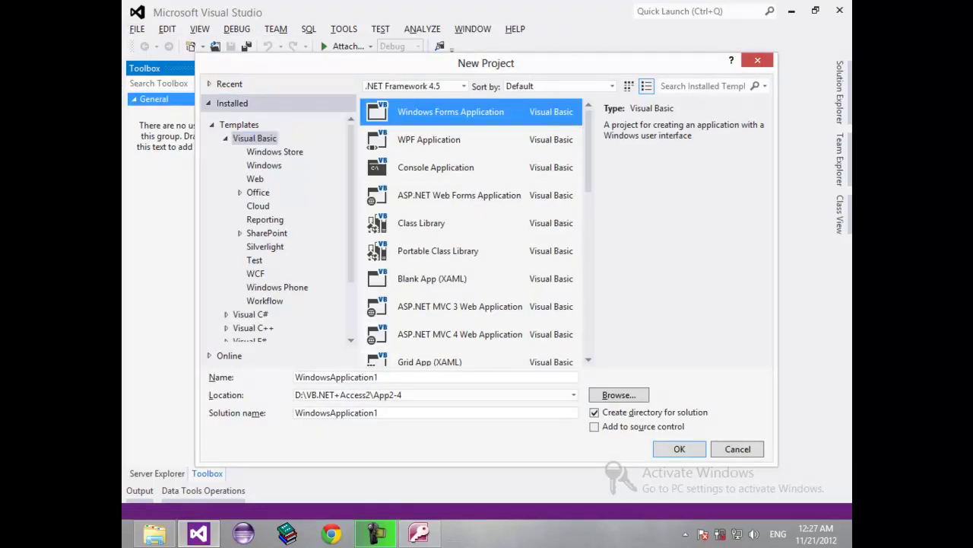
key("Tab")
type("Pro")
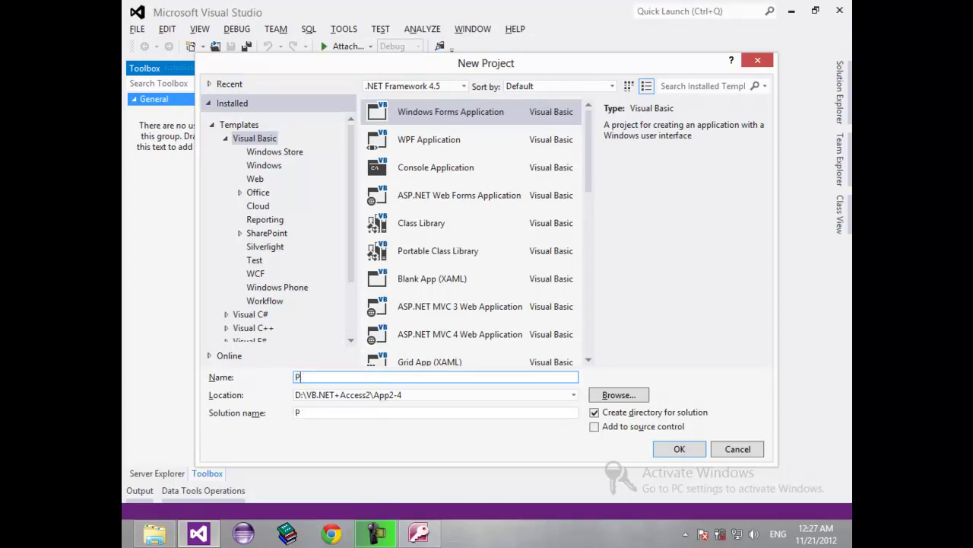
key("BackSpace")
key("BackSpace")
key("BackSpace")
key("BackSpace")
type("Websites")
key("Tab")
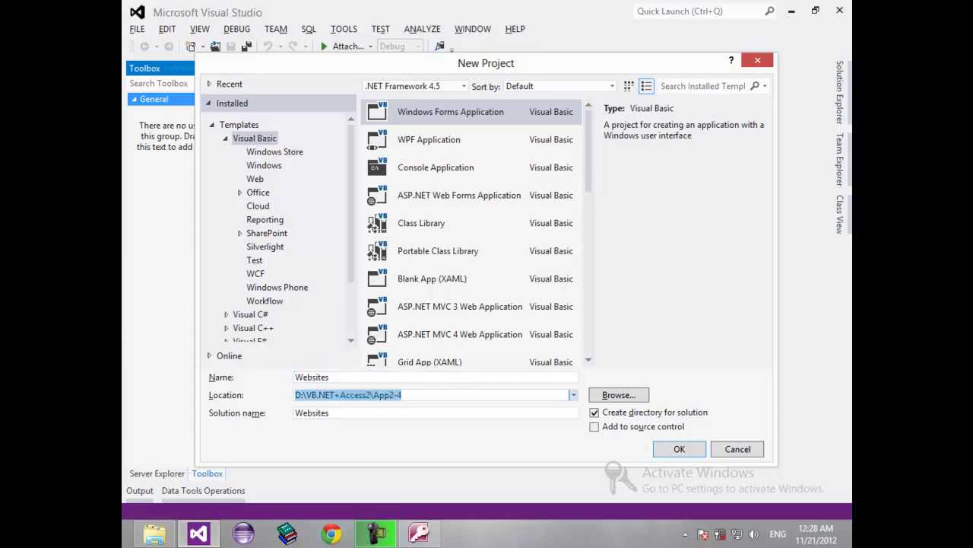
Set the project location to D:\VB.NET+Access2\ and create the project.
left_click_drag(305, 395, 372, 395)
left_click(374, 394)
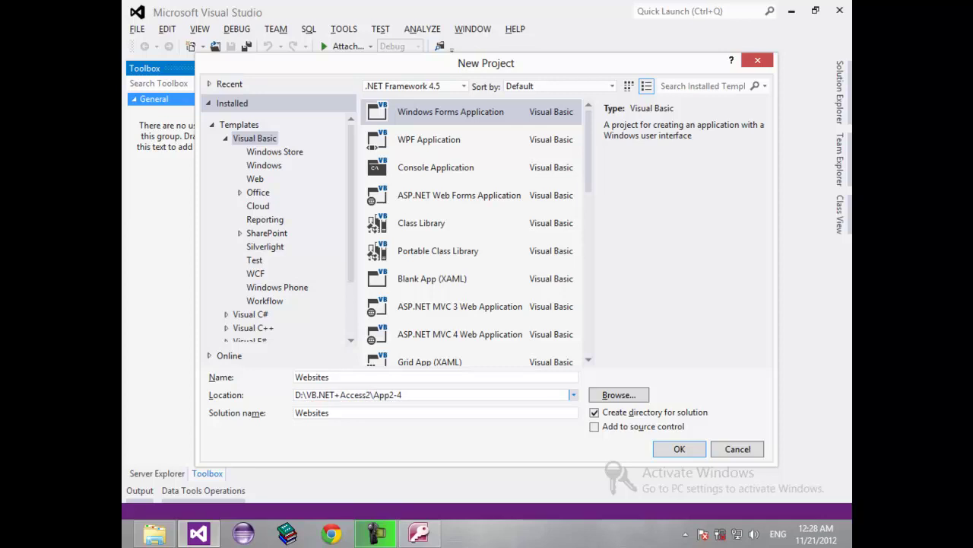
key("BackSpace")
key("BackSpace")
key("BackSpace")
key("BackSpace")
key("BackSpace")
key("BackSpace")
key("BackSpace")
type("\\")
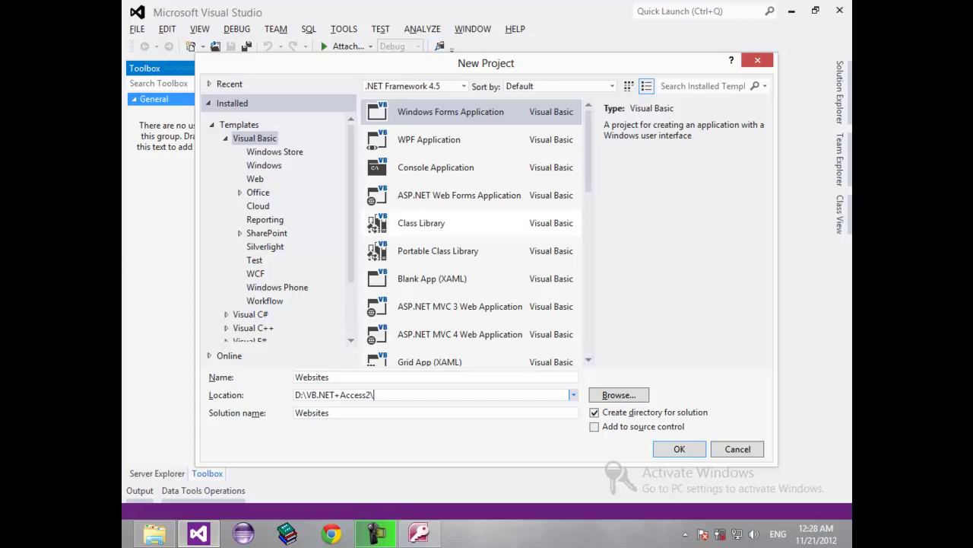
key("shift+Tab")
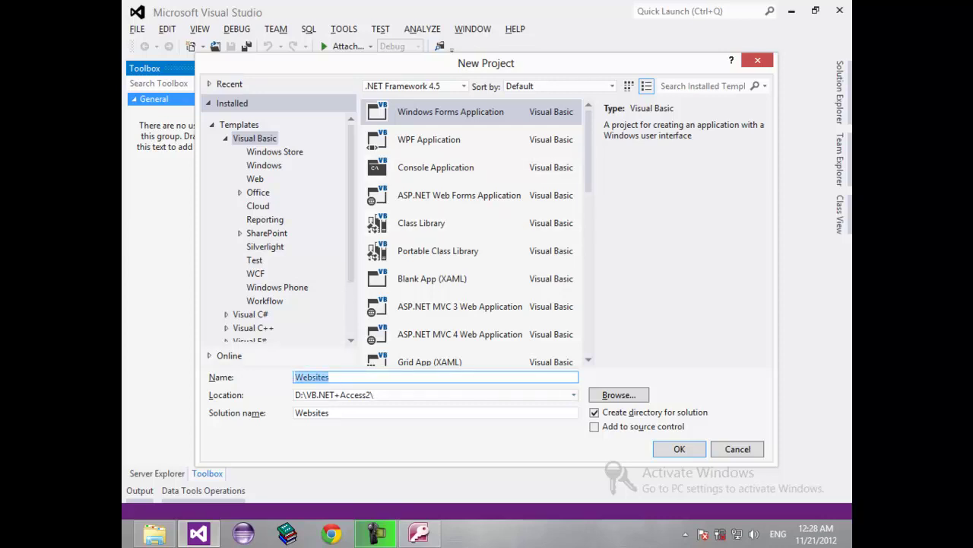
key("Return")
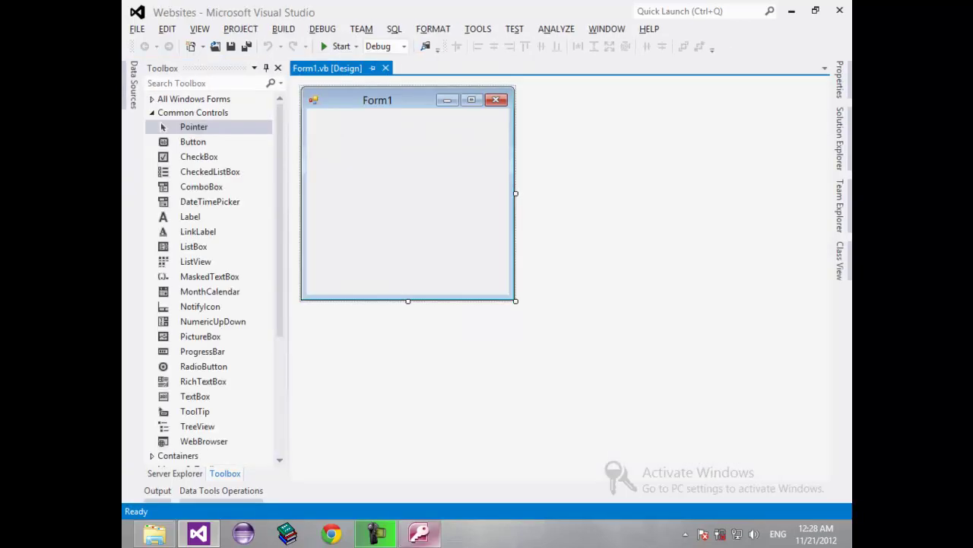
Switch to Microsoft Access and start a new blank database.
left_click(419, 533)
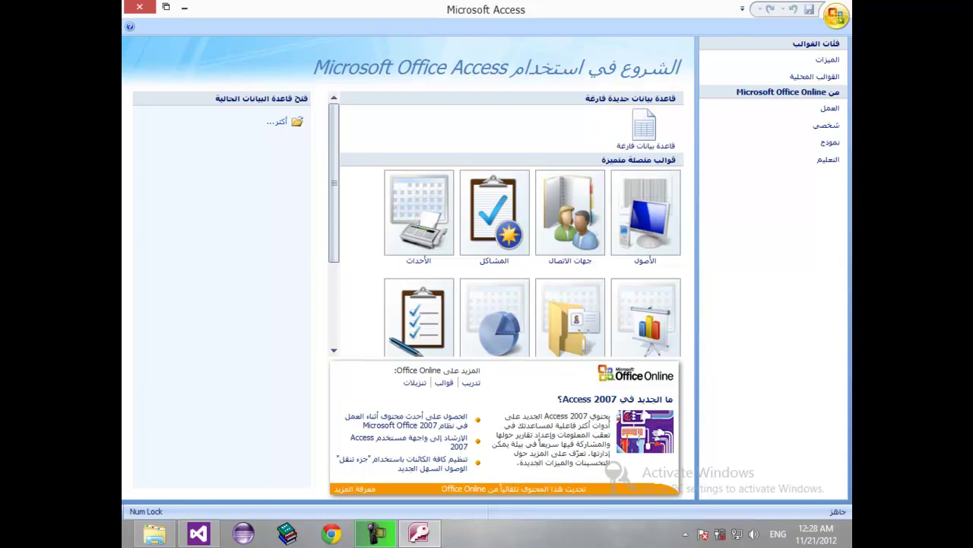
left_click(836, 15)
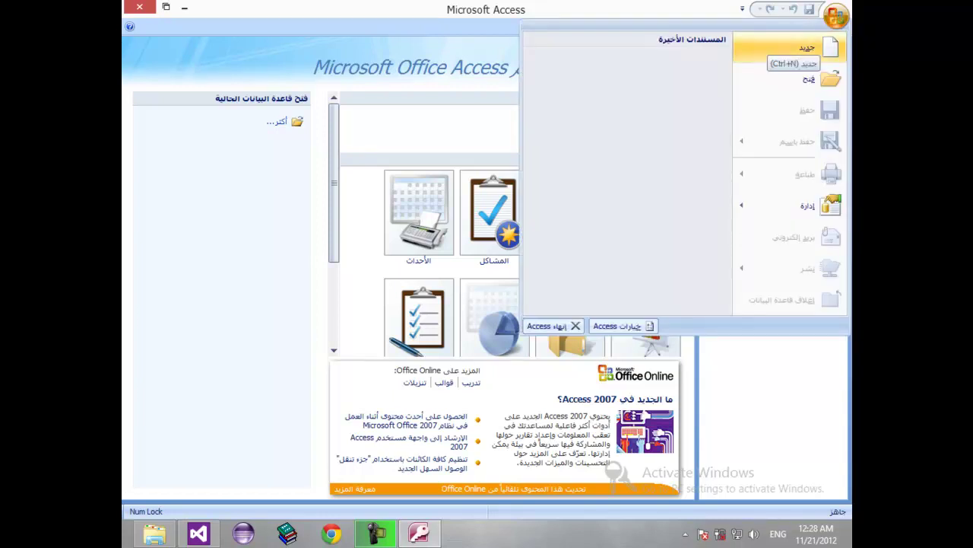
left_click(806, 47)
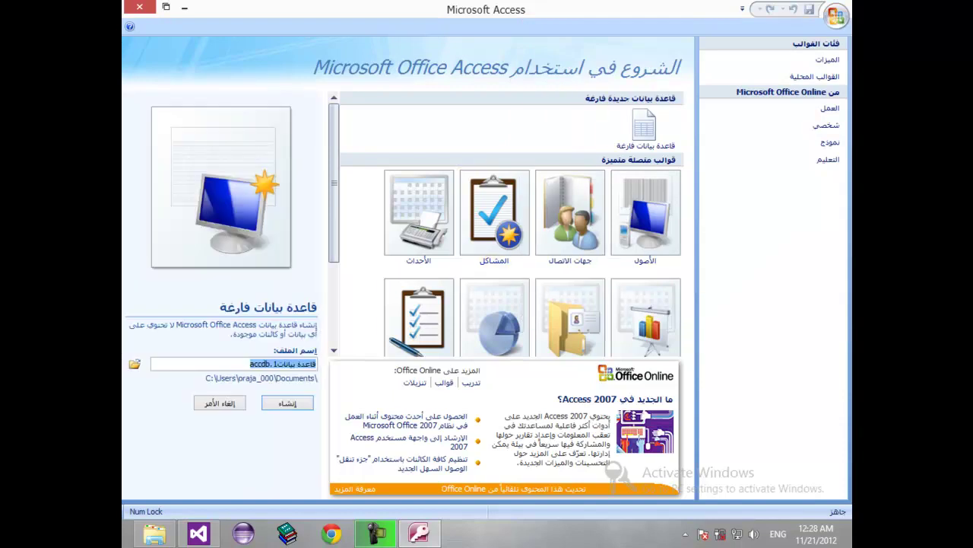
scroll(334, 183, "down", 1)
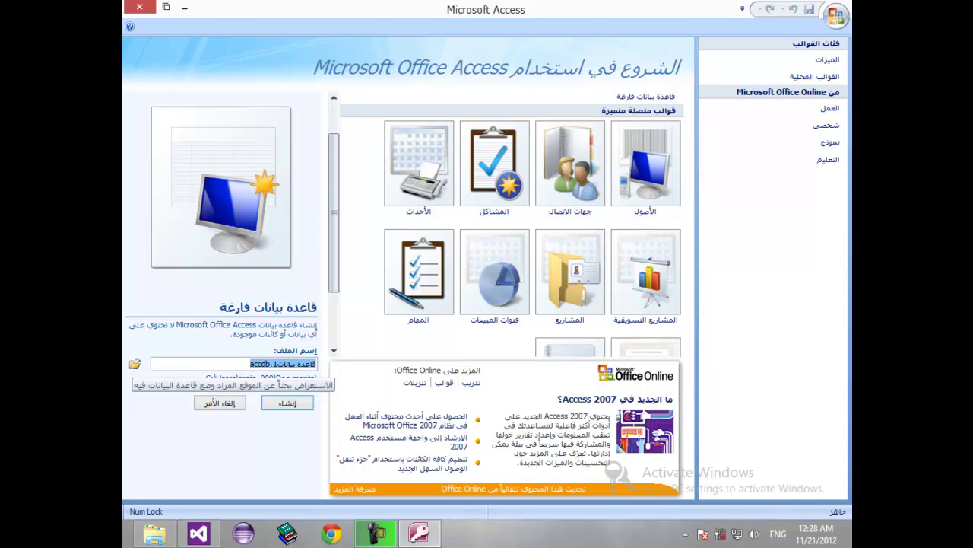
Browse to D:\VB.NET+Access2\Websites\Websites\bin\Debug as the save location for the new database.
left_click(134, 363)
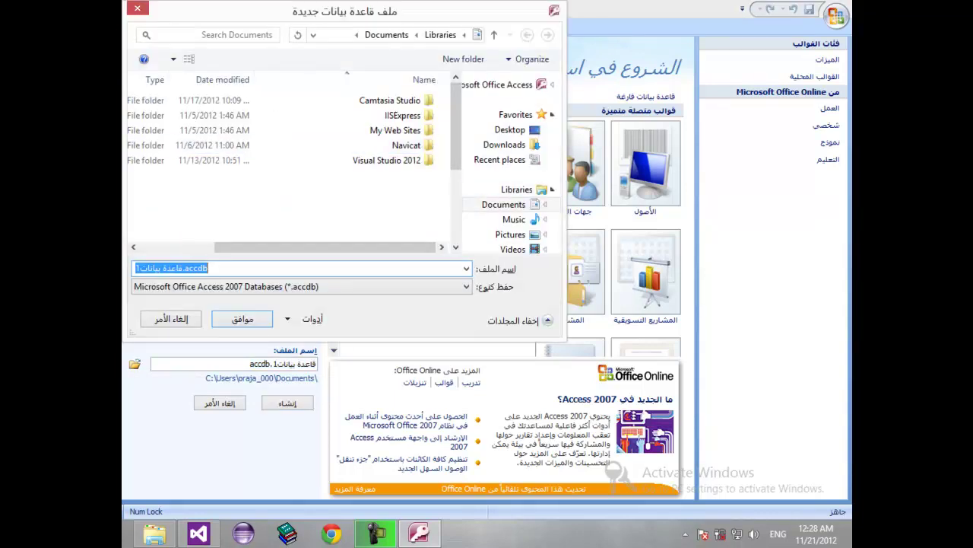
scroll(510, 190, "down", 3)
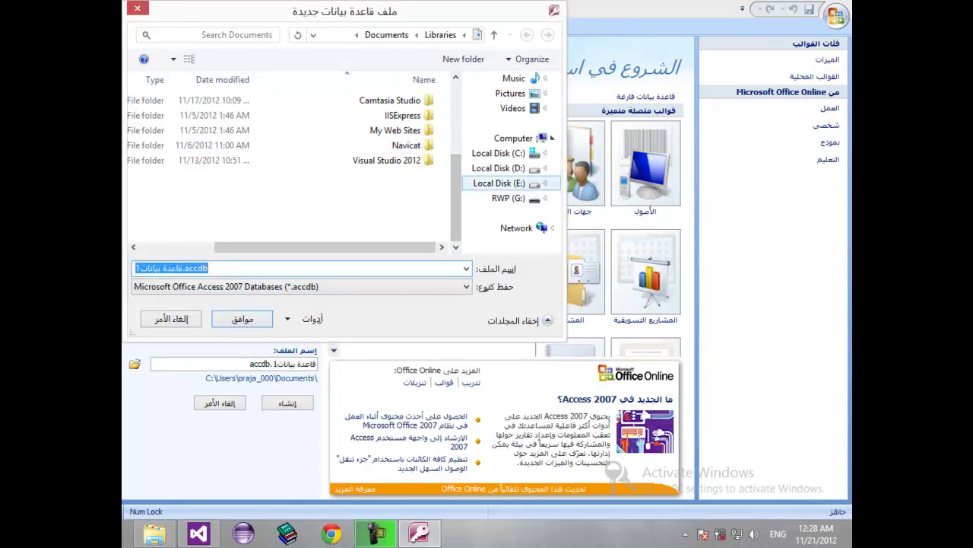
left_click(498, 168)
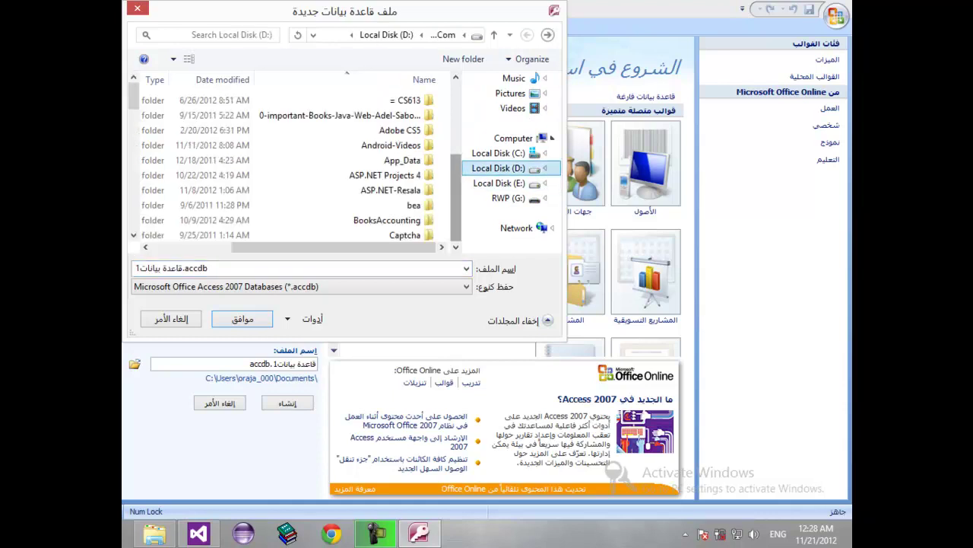
left_click(403, 159)
scroll(402, 160, "down", 10)
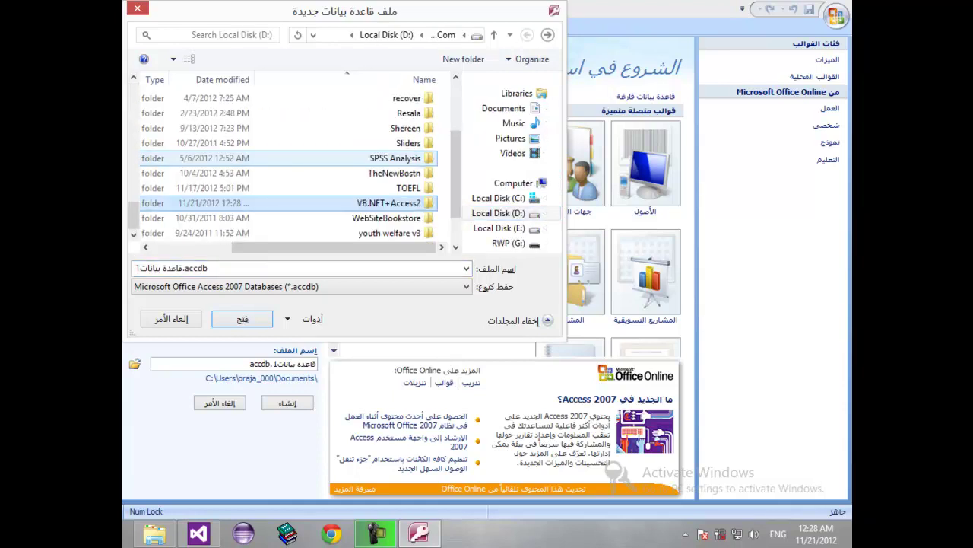
double_click(402, 160)
left_click_drag(456, 175, 456, 125)
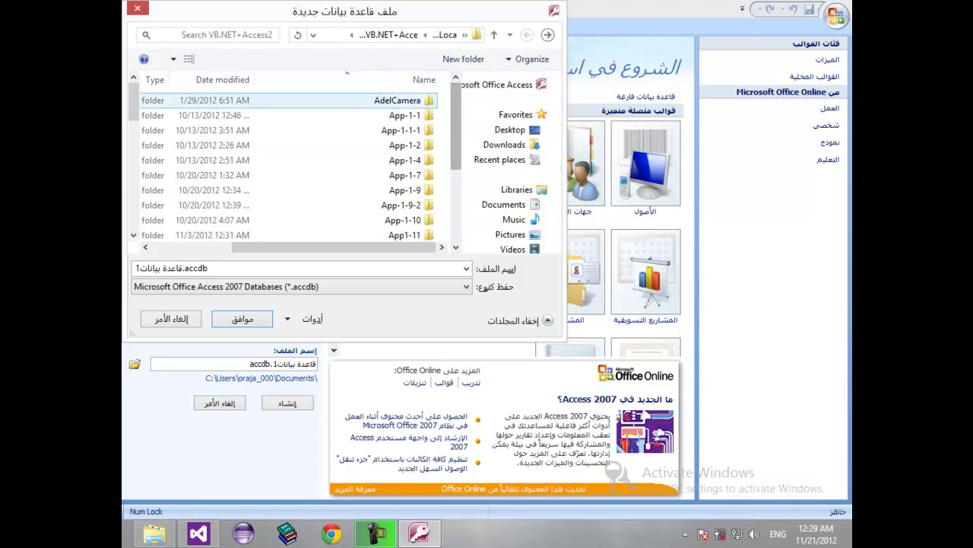
left_click_drag(133, 103, 133, 208)
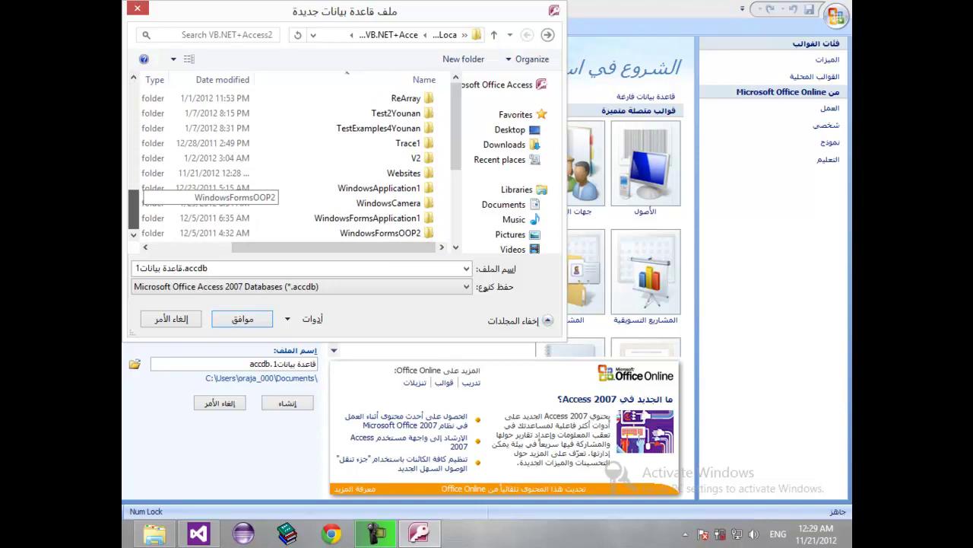
double_click(365, 172)
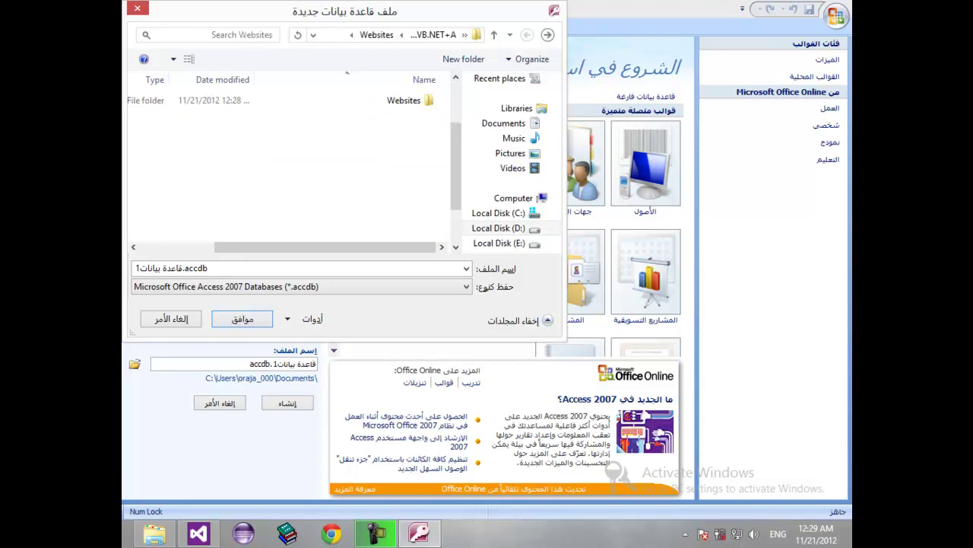
left_click(403, 99)
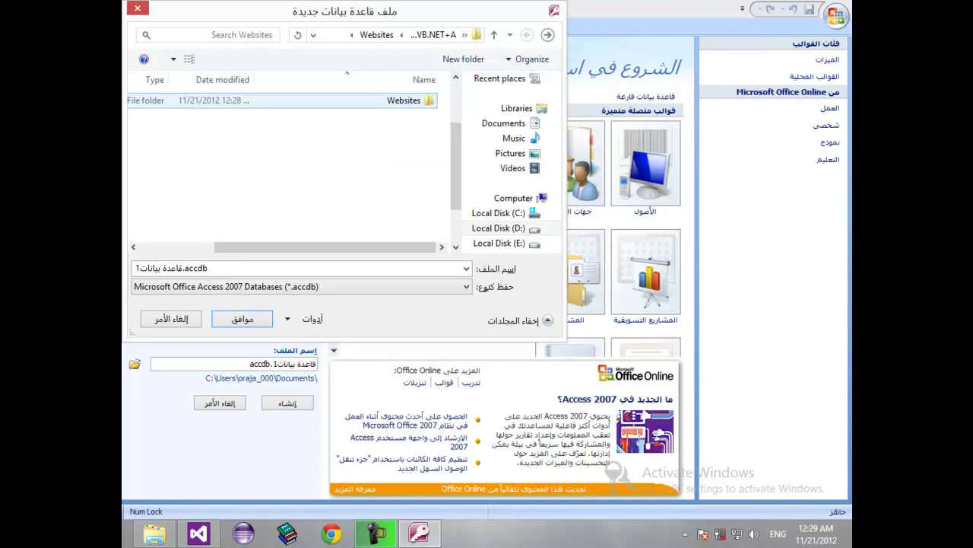
key("Return")
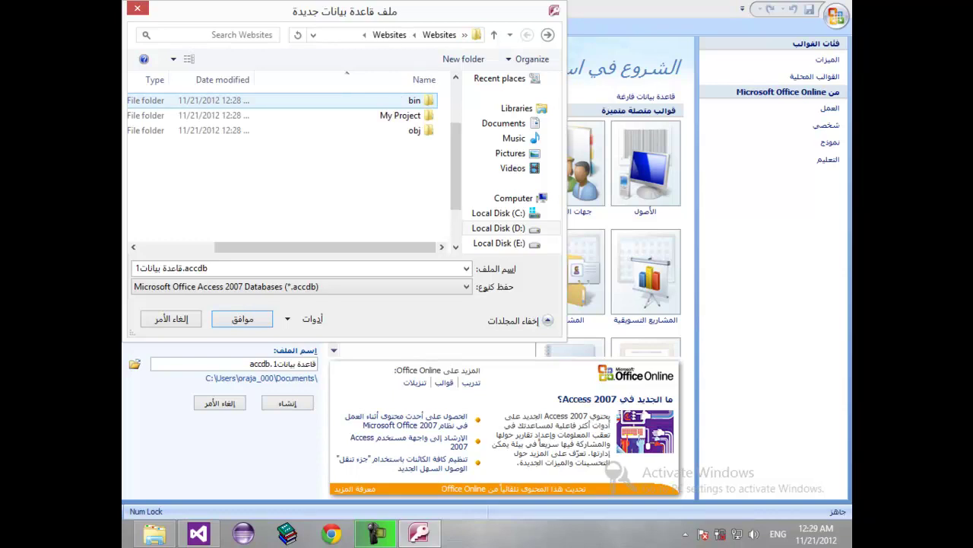
key("Return")
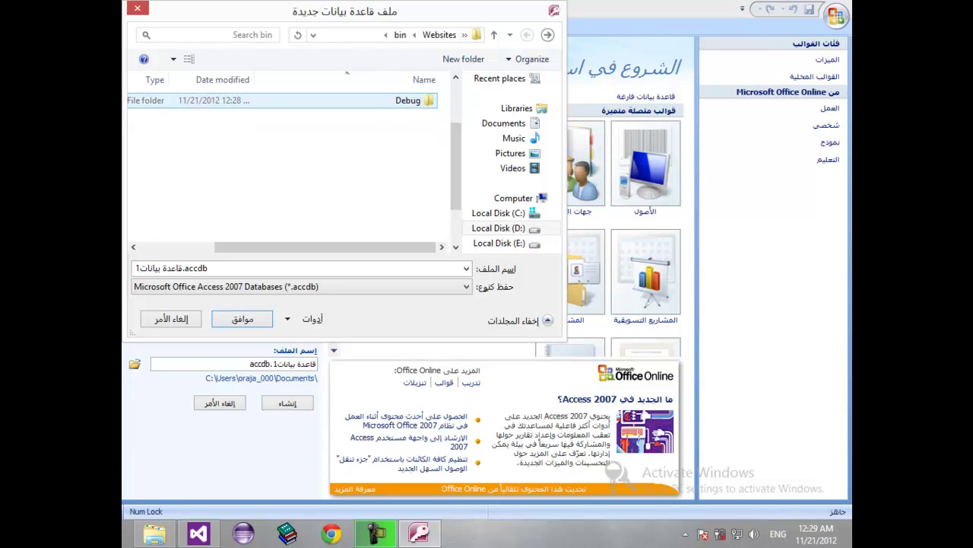
key("Return")
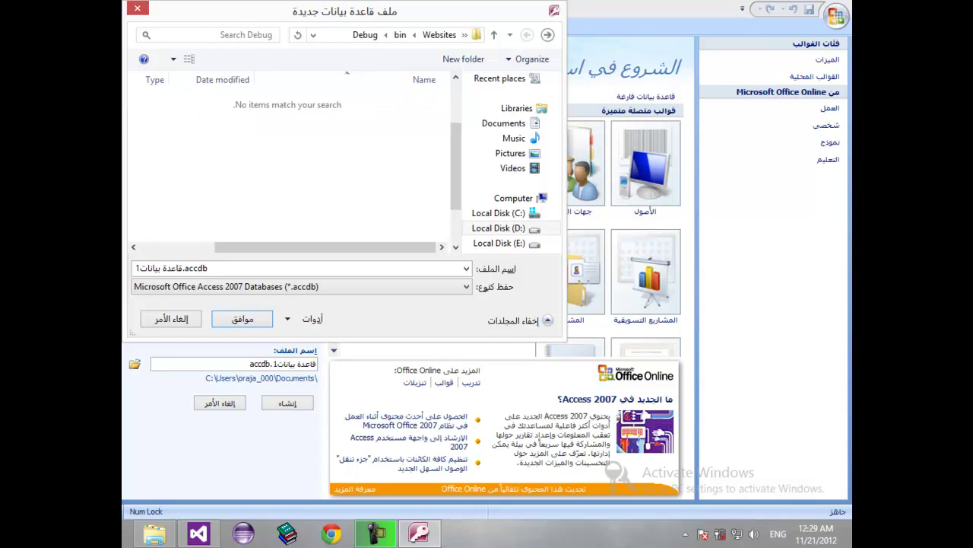
Name the database file Websites in Access 2007 format (.accdb) and create it.
key("Tab")
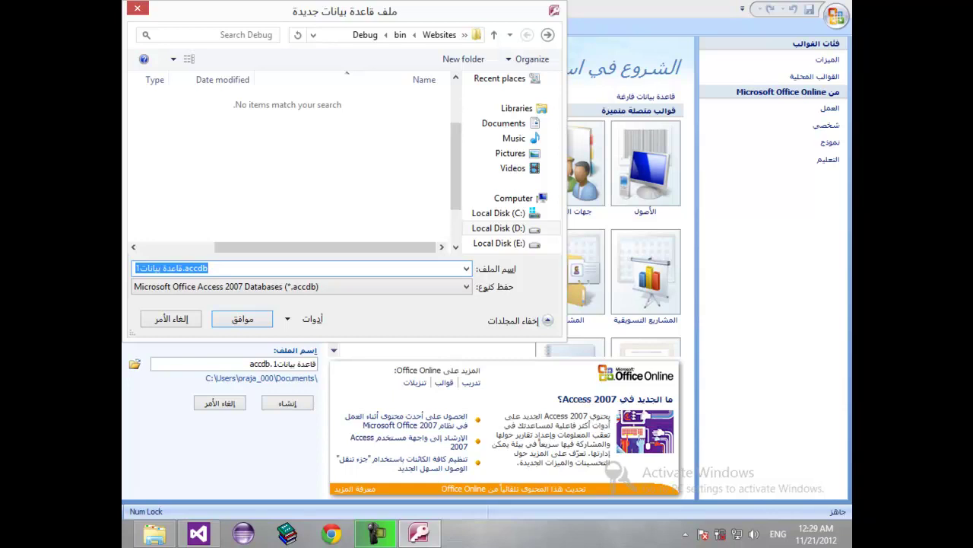
type("Websites")
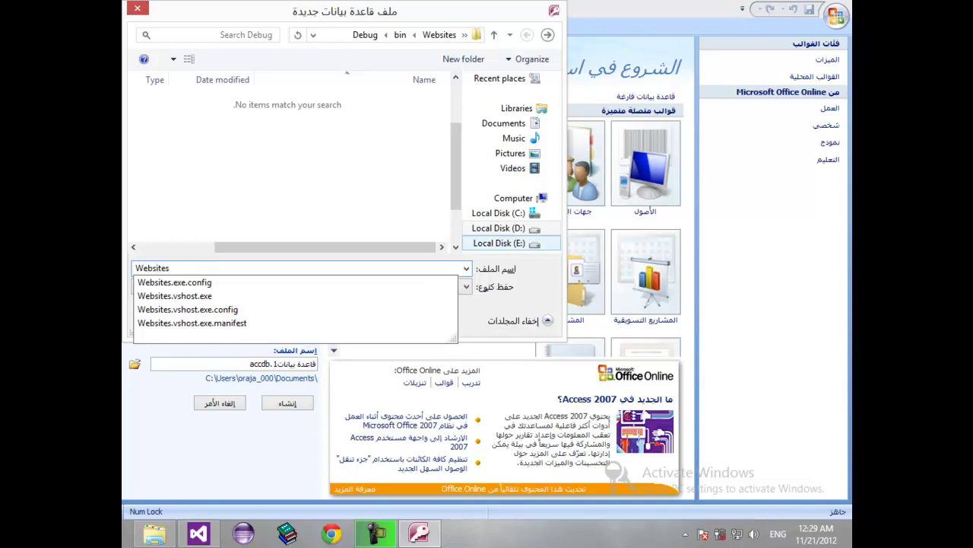
key("Escape")
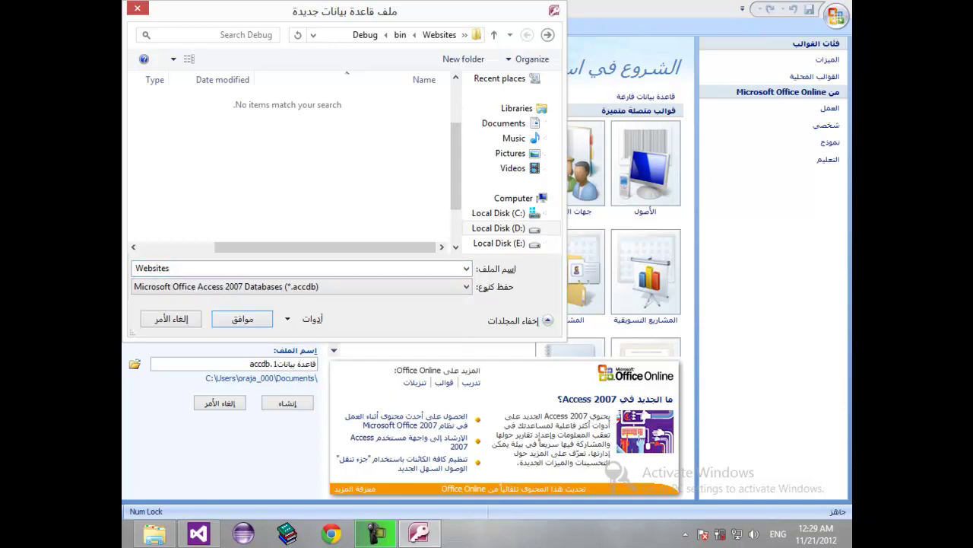
left_click(243, 318)
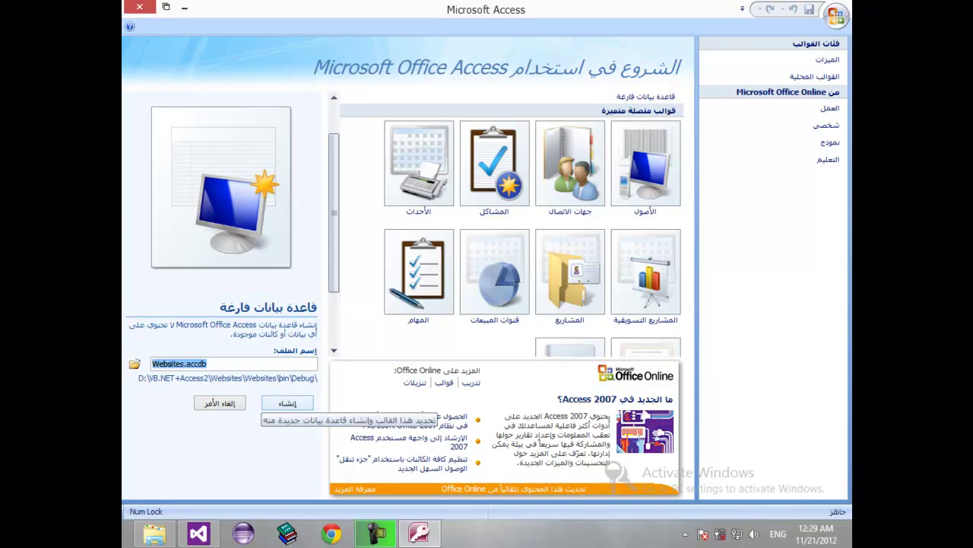
left_click(288, 403)
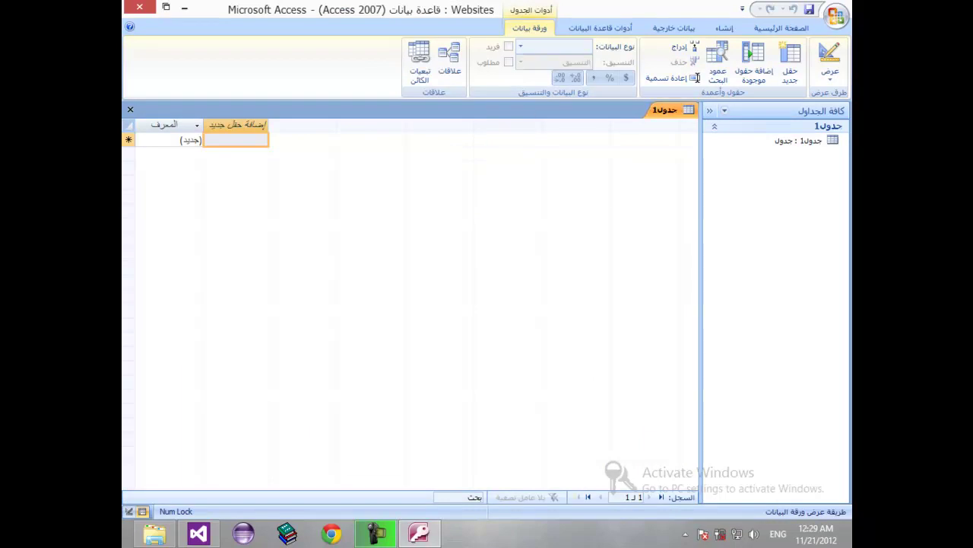
Close the default empty table without adding any fields.
right_click(663, 111)
left_click(624, 138)
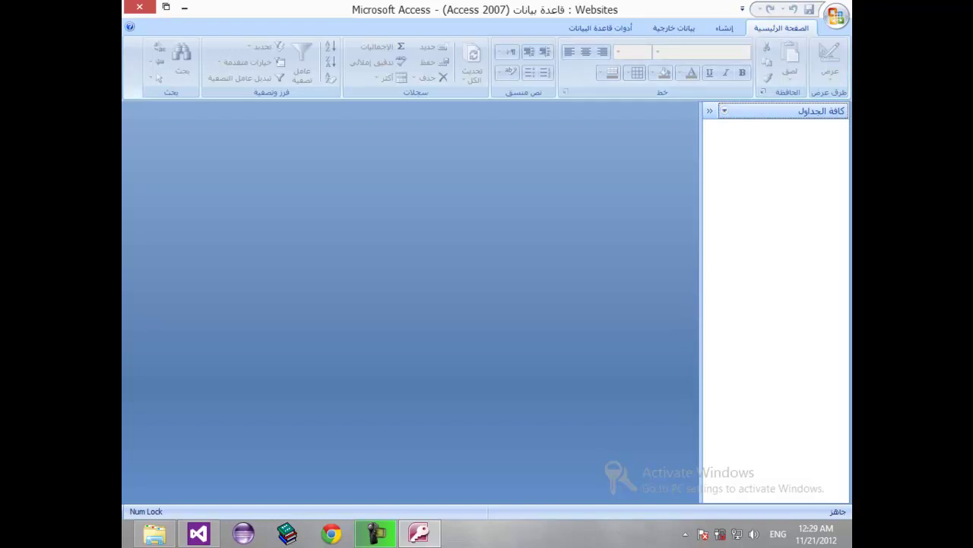
Create a new table in Design view and add a text field SiteName with a field size of 50.
left_click(724, 28)
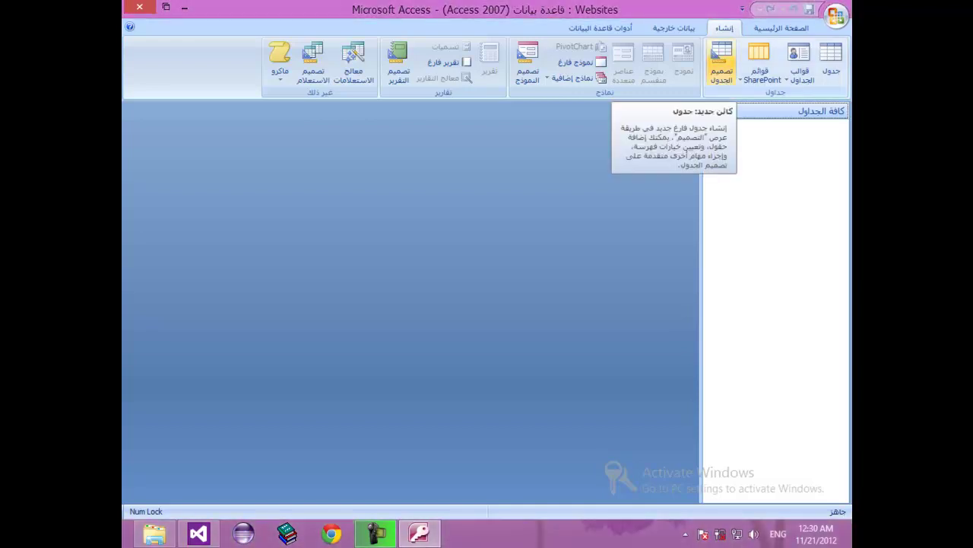
left_click(721, 65)
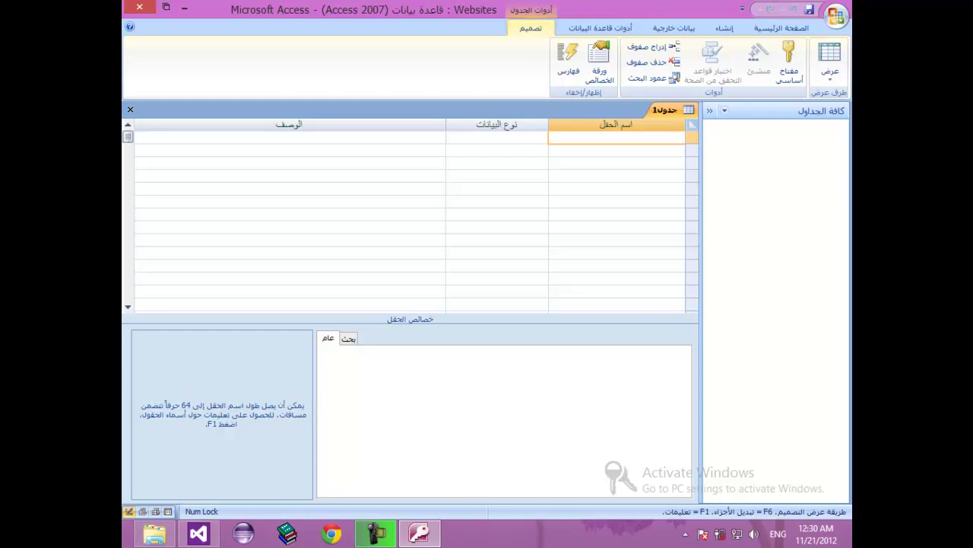
type("SiteName")
key("Tab")
key("F2")
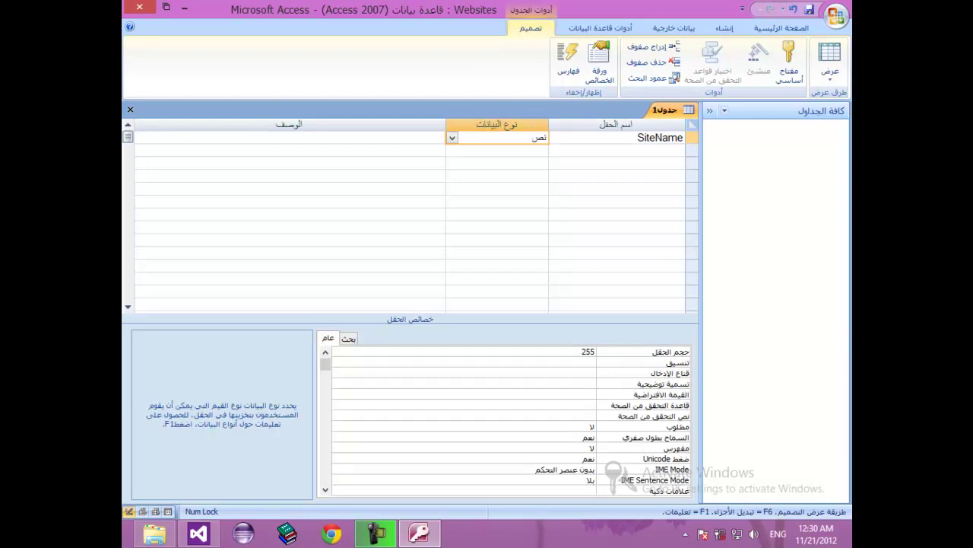
key("F6")
type("50")
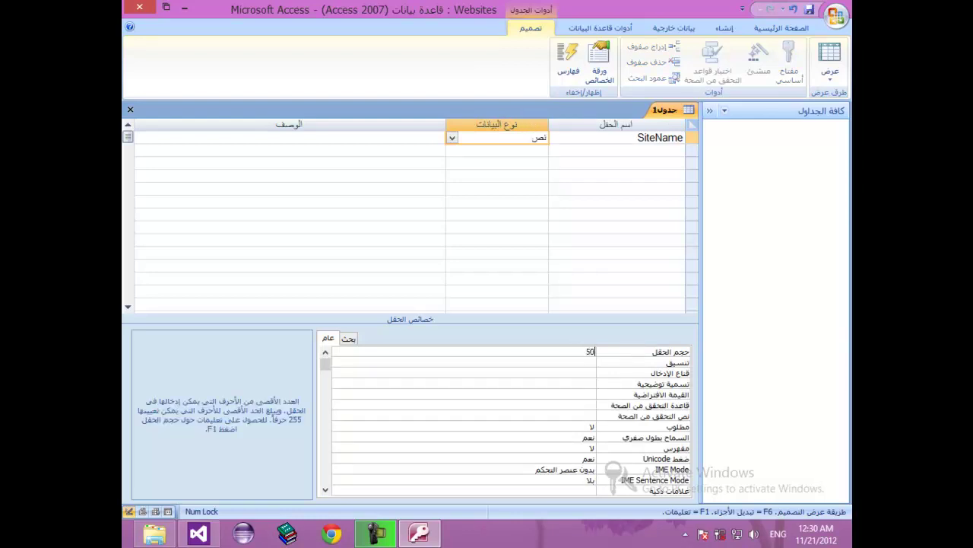
Add two text fields named URL and Description below SiteName, leaving their field size at the default.
left_click(616, 149)
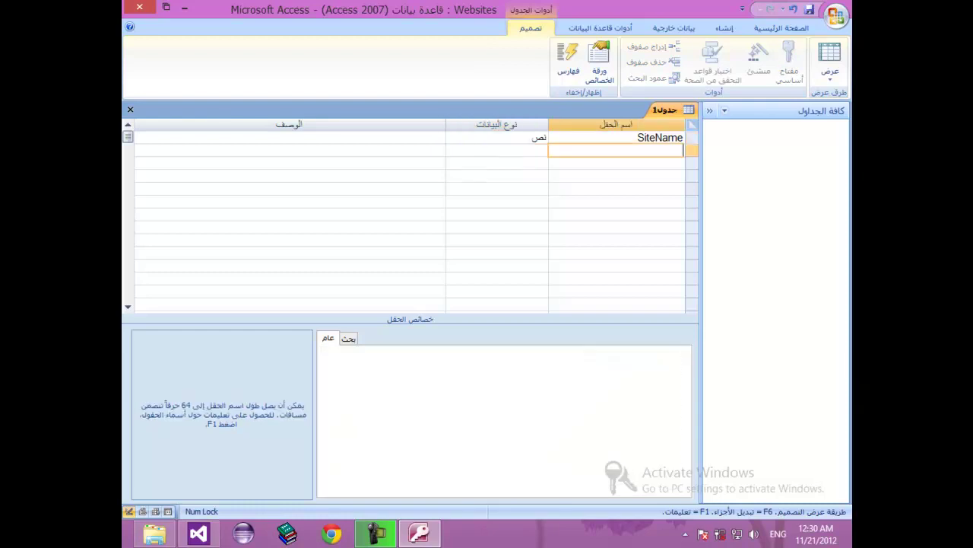
type("URL")
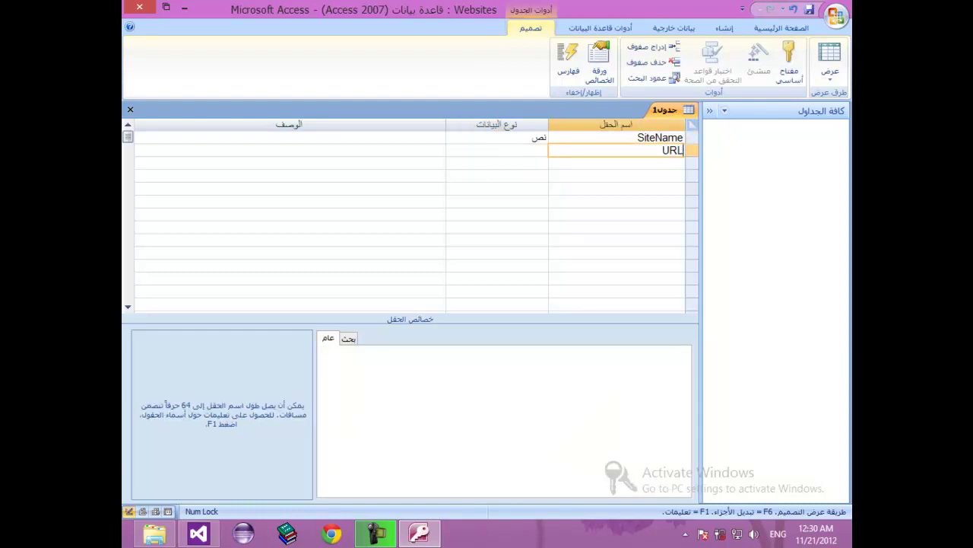
key("Tab")
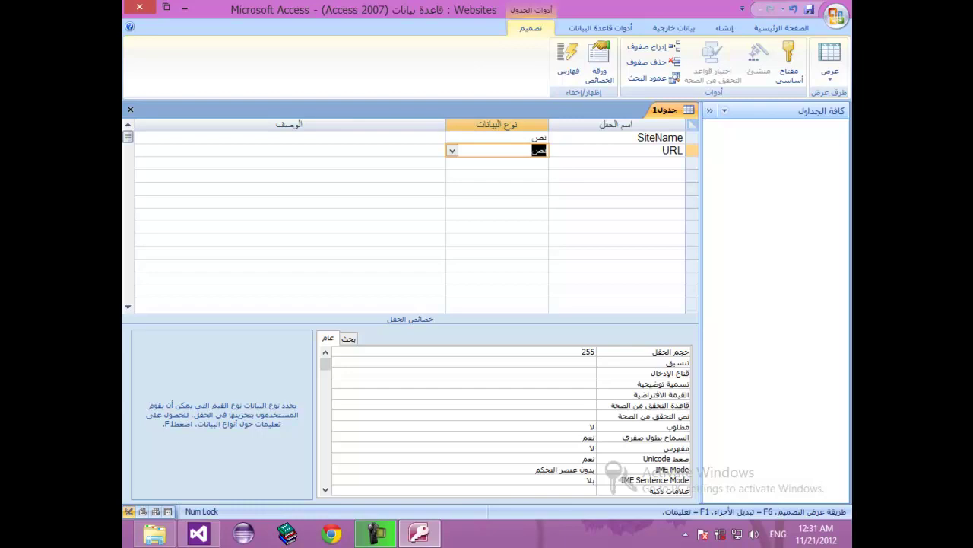
key("shift+Tab")
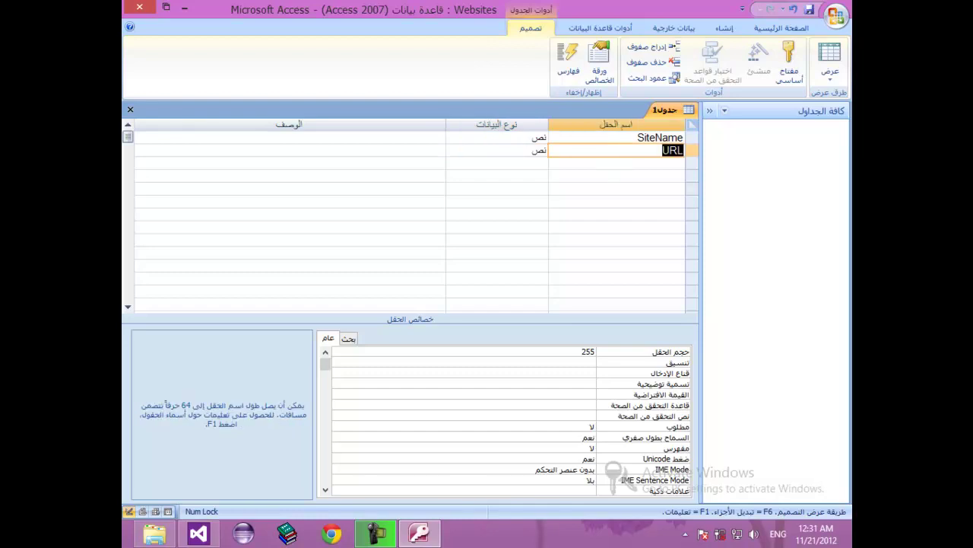
left_click(498, 150)
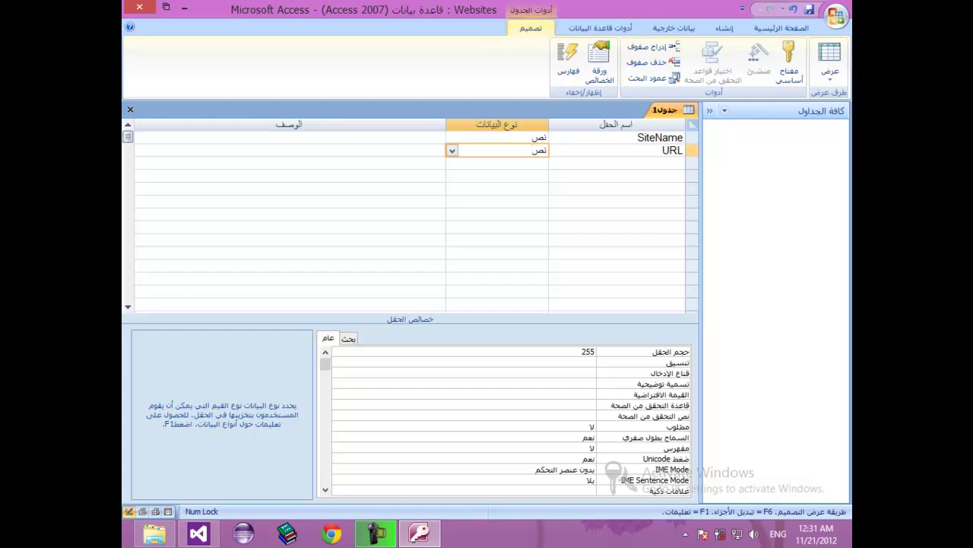
left_click(616, 162)
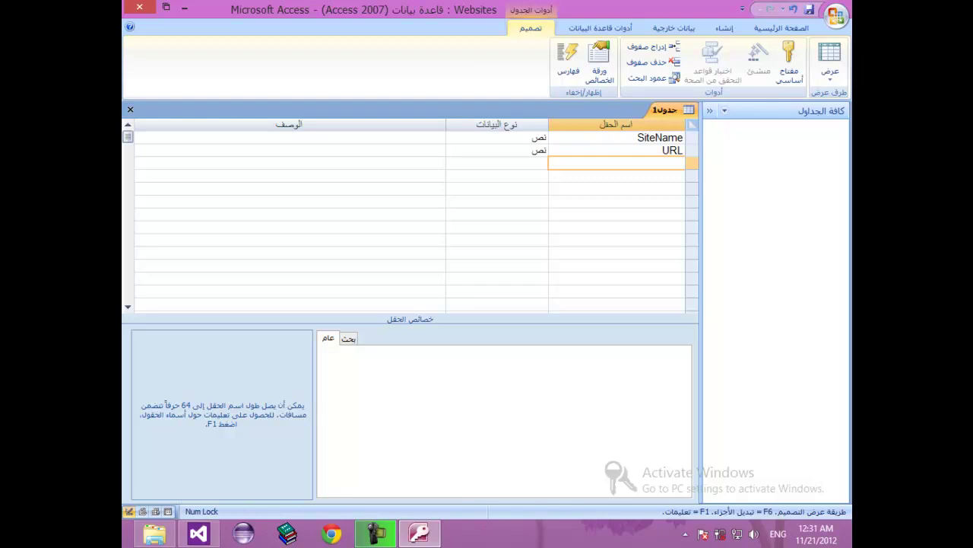
type("Description")
key("Tab")
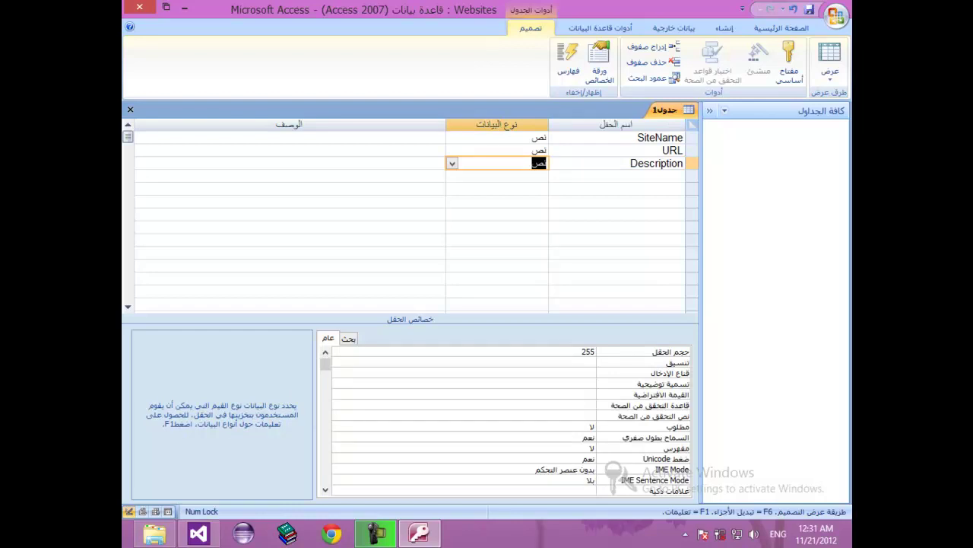
Add a text field named UserAcc below Description.
left_click(616, 175)
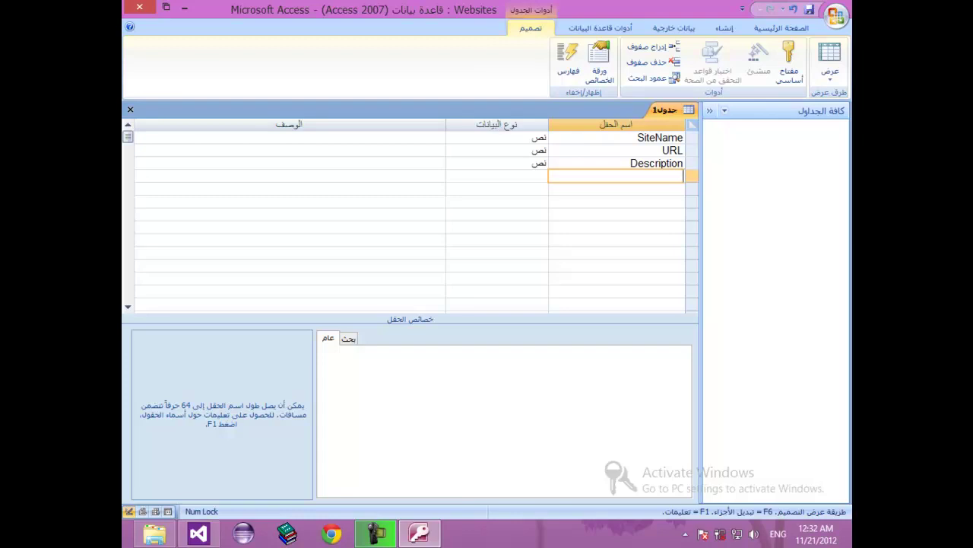
type("User")
key("BackSpace")
key("BackSpace")
key("BackSpace")
key("BackSpace")
type("Acc")
key("BackSpace")
key("BackSpace")
key("BackSpace")
type("UserAcc")
key("Tab")
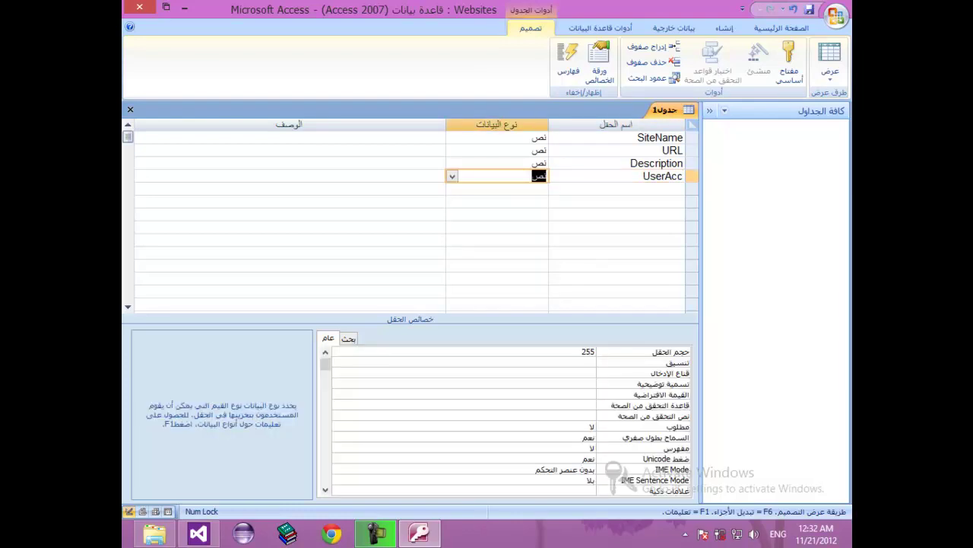
Add a text field named PassAcc below UserAcc.
left_click(616, 188)
type("Pas")
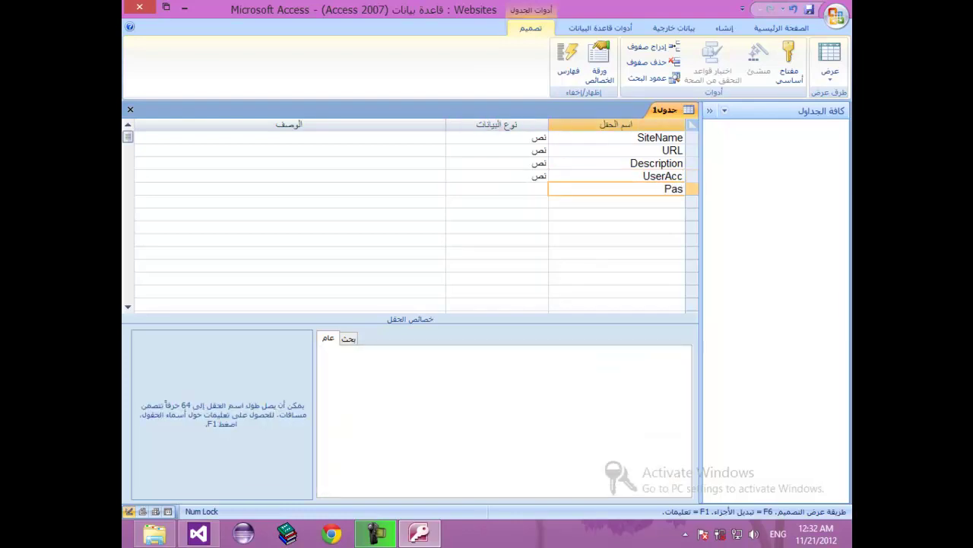
type("sAcc")
key("Tab")
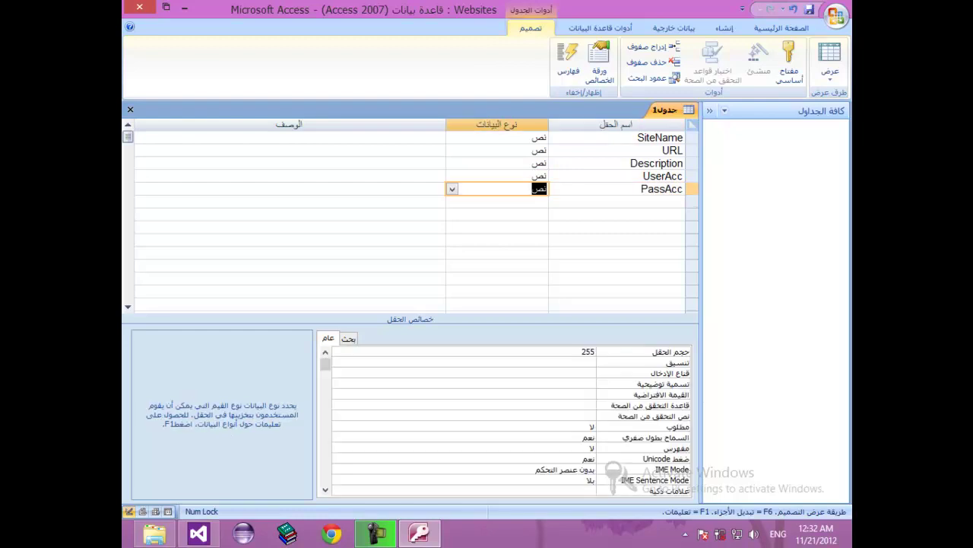
Set the field size of UserAcc to 30 and of PassAcc to 20.
left_click(545, 176)
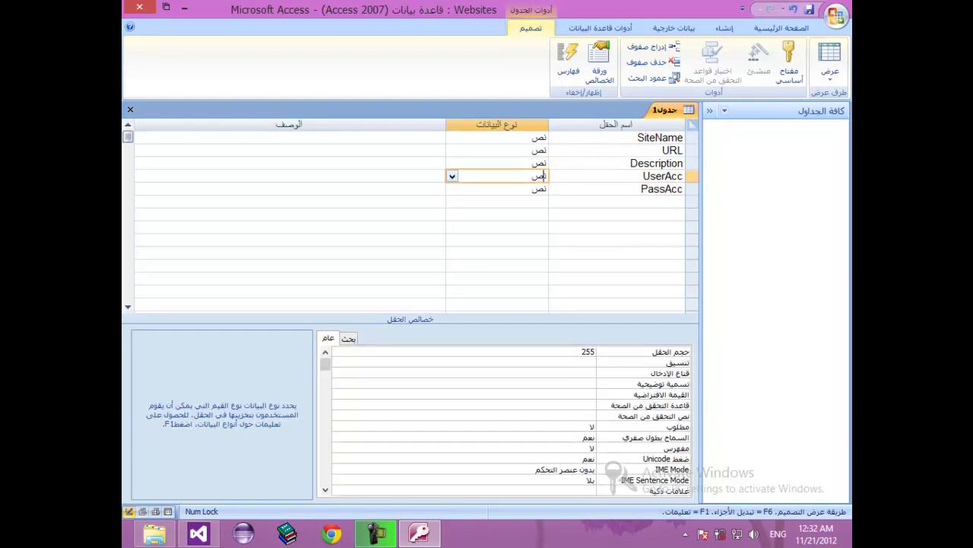
key("F6")
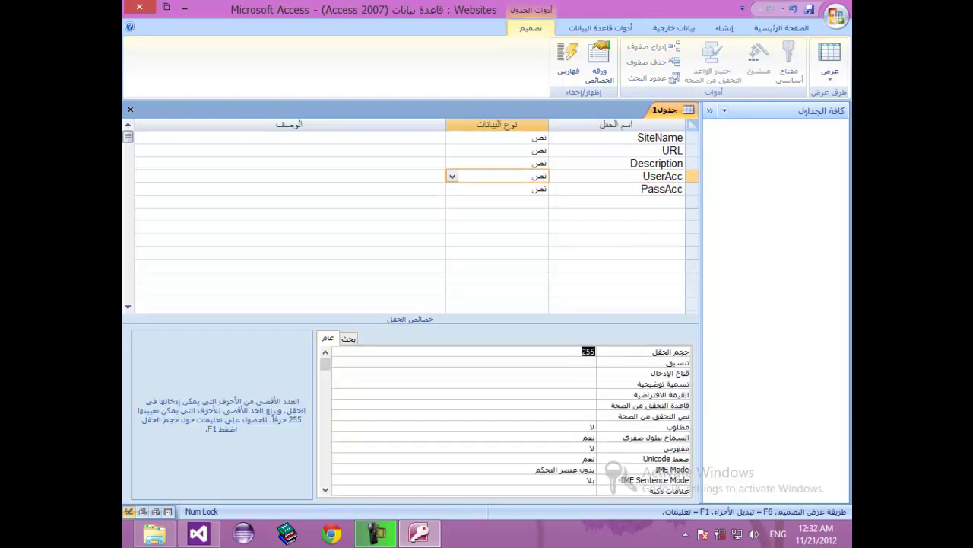
type("30")
left_click(641, 189)
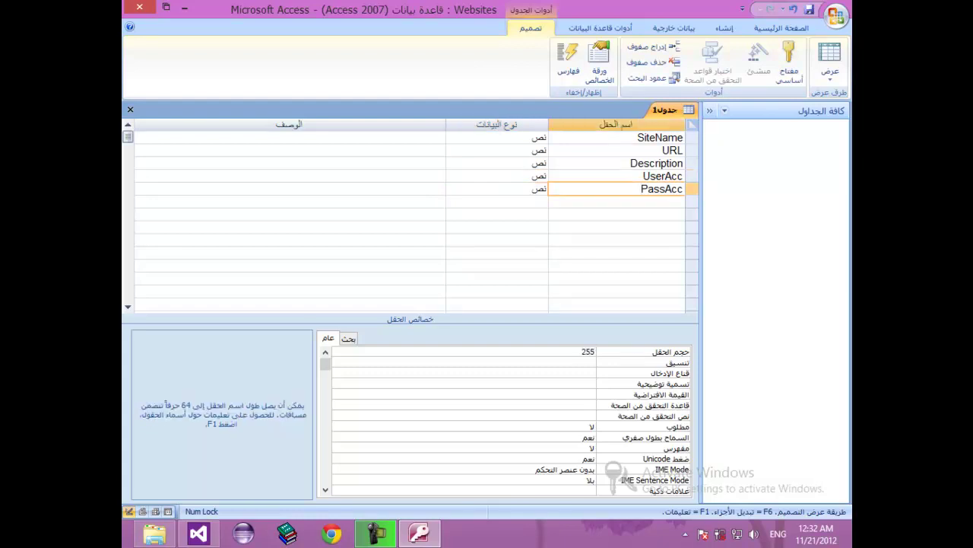
key("F6")
type("0")
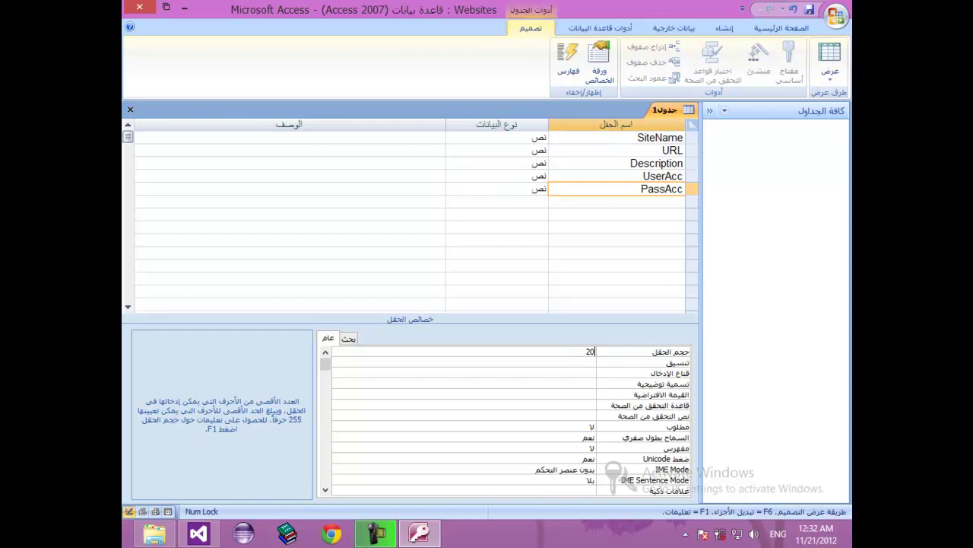
key("F6")
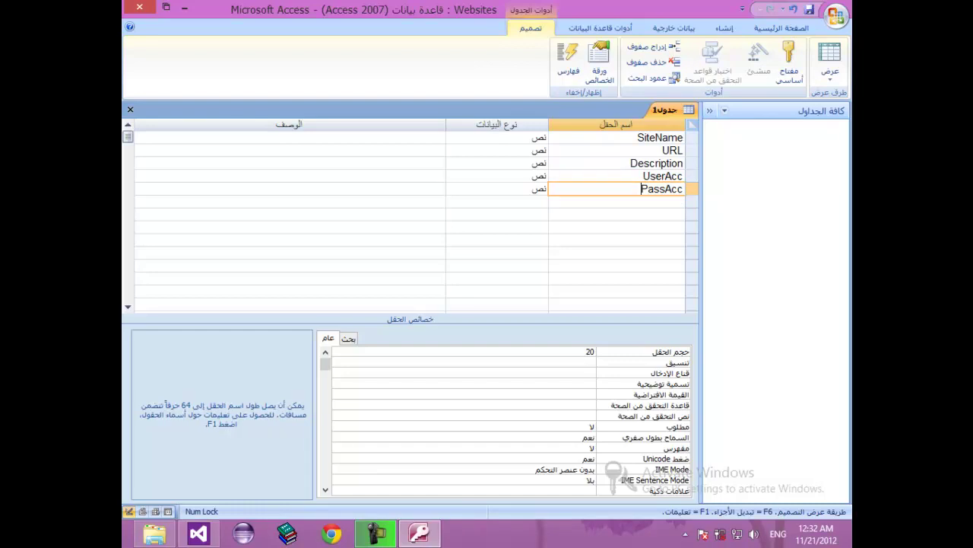
left_click(637, 137)
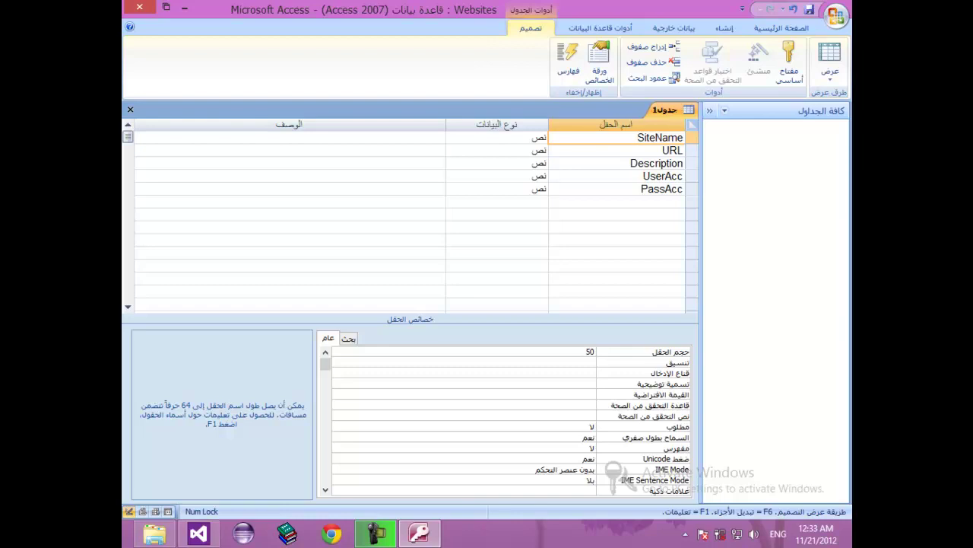
double_click(655, 138)
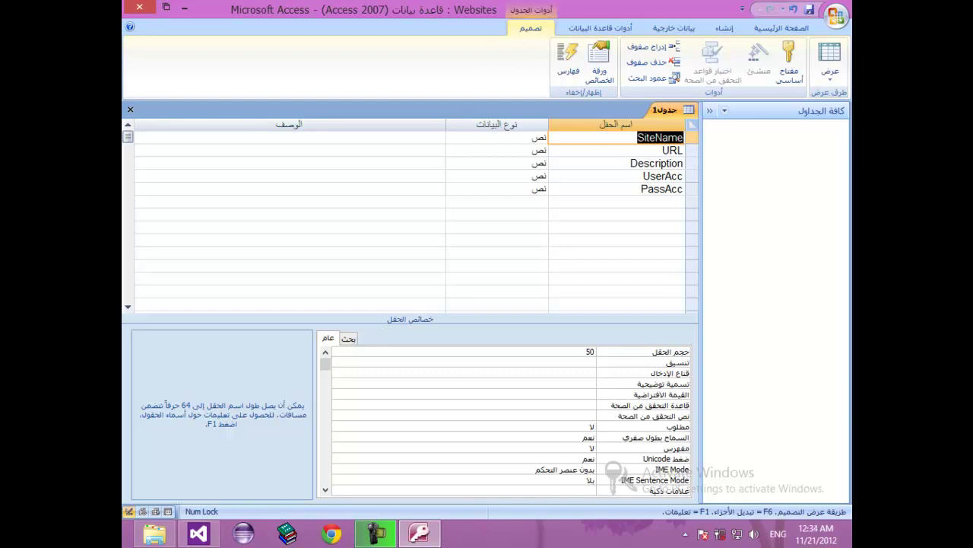
left_click(672, 149)
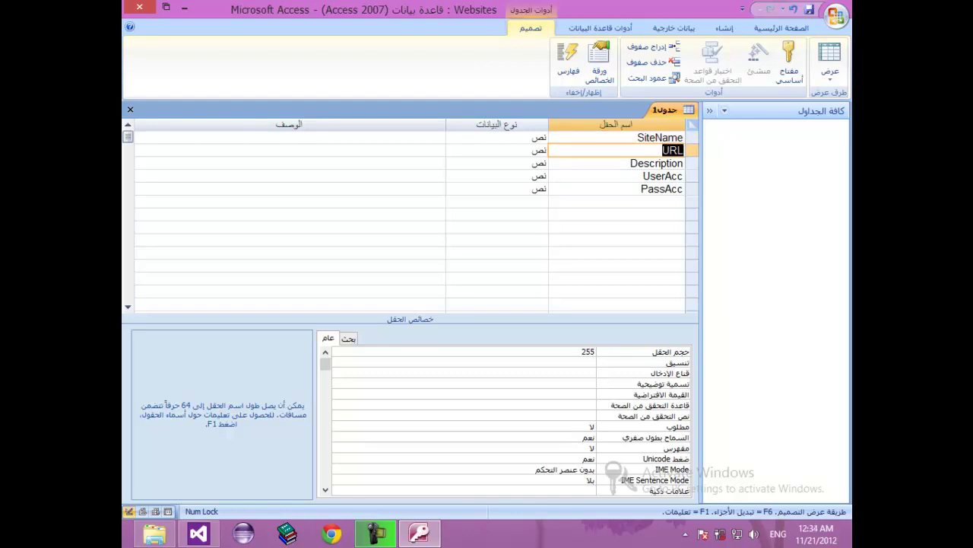
left_click(661, 138)
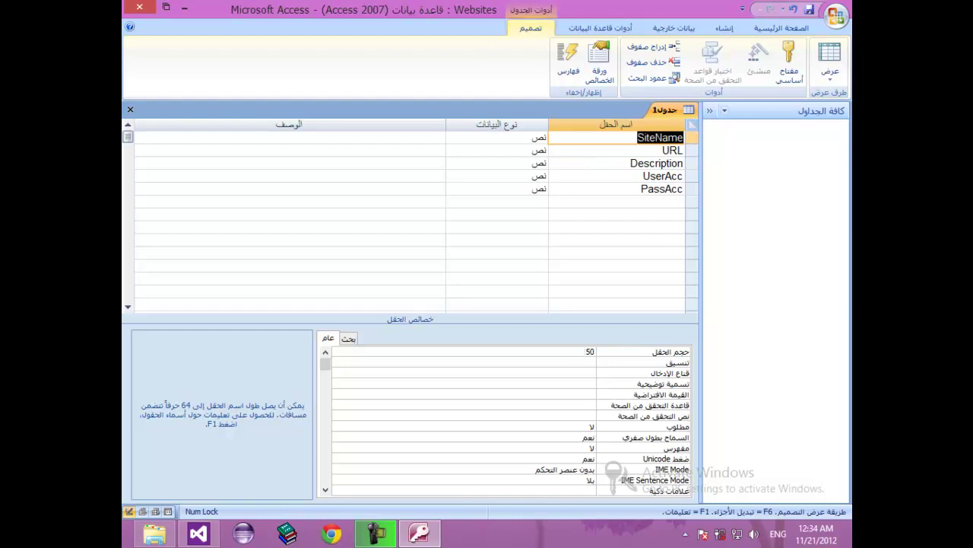
left_click(672, 149)
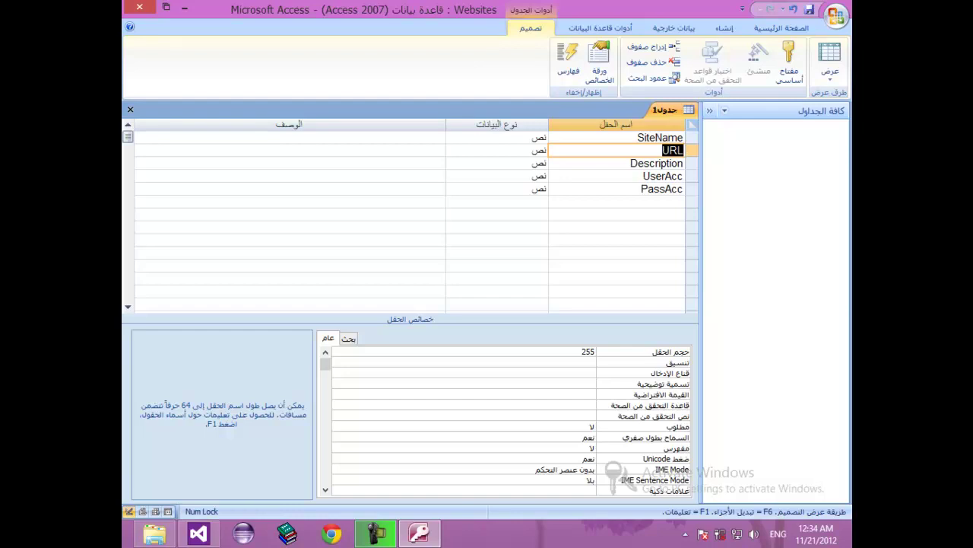
Insert a row above SiteName and name the new field SiteNo.
left_click(692, 138)
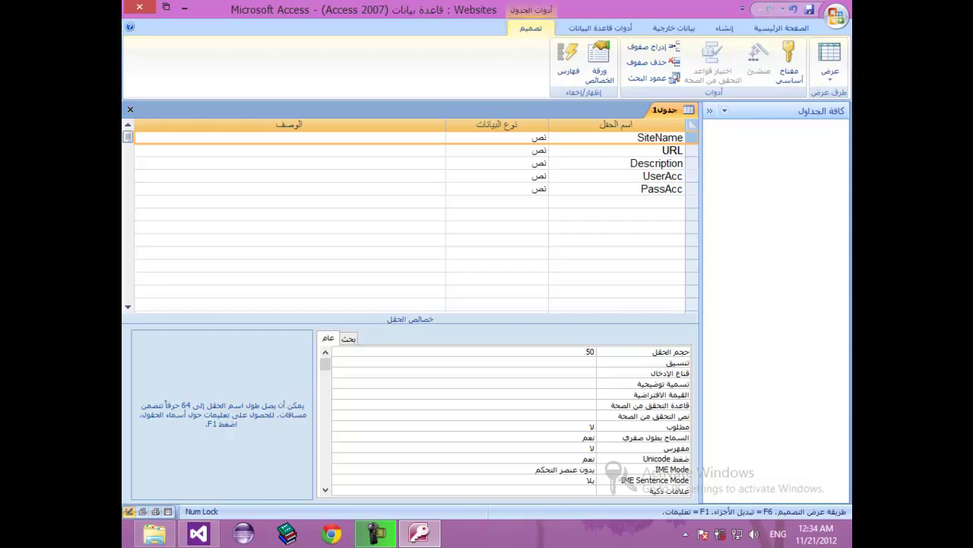
key("shift+F10")
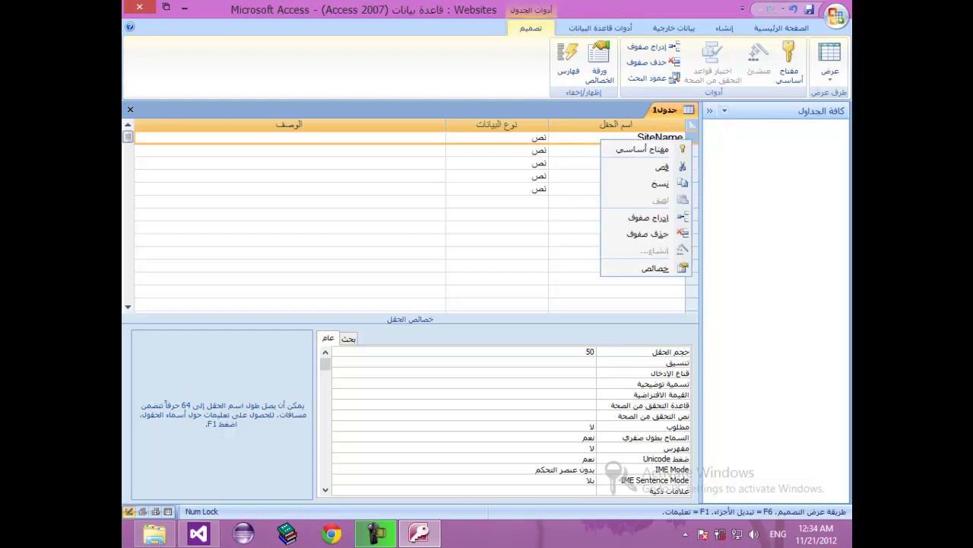
key("Up")
key("Up")
key("Up")
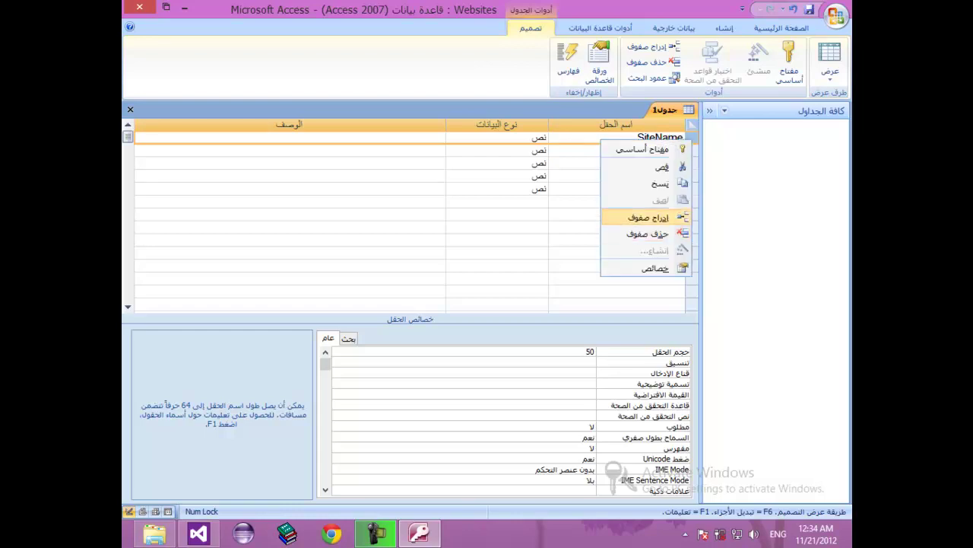
key("Return")
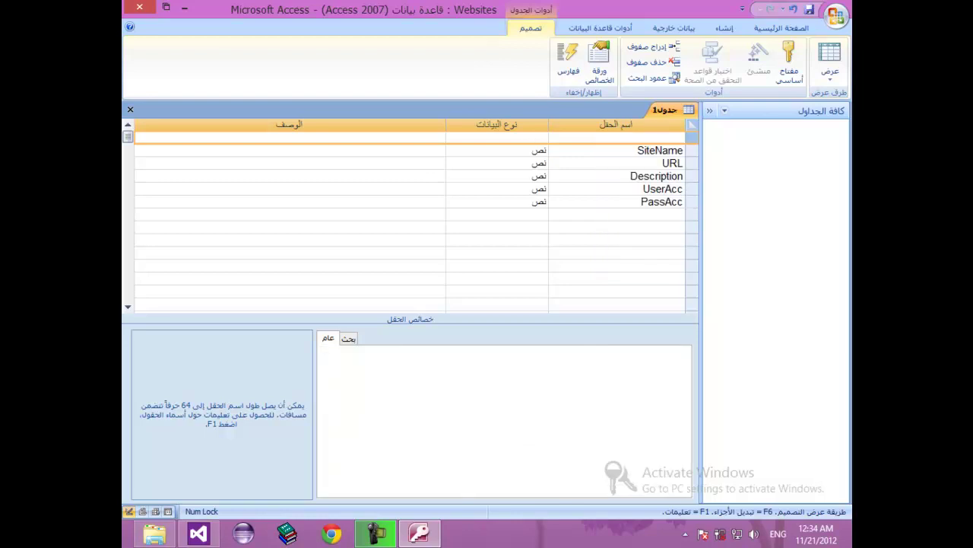
left_click(616, 137)
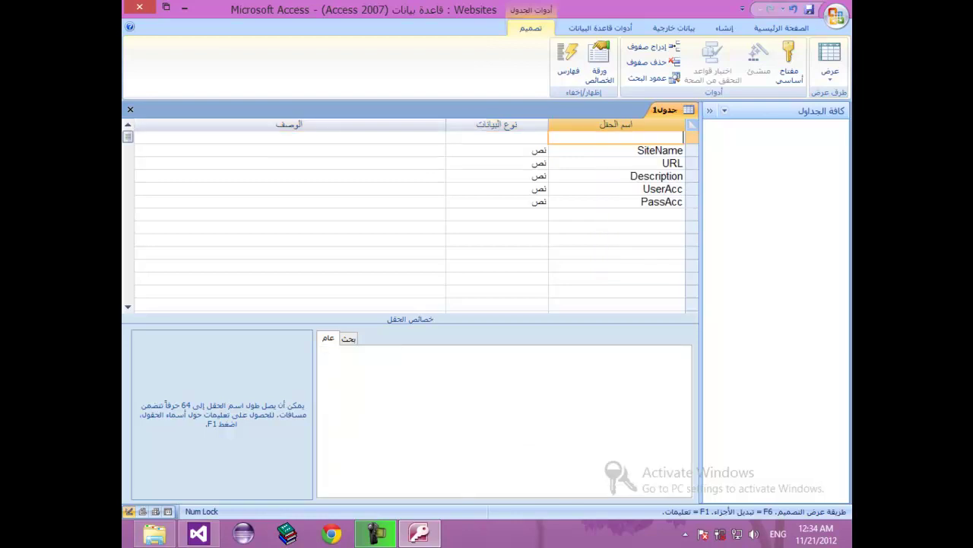
type("SiteNo")
key("Tab")
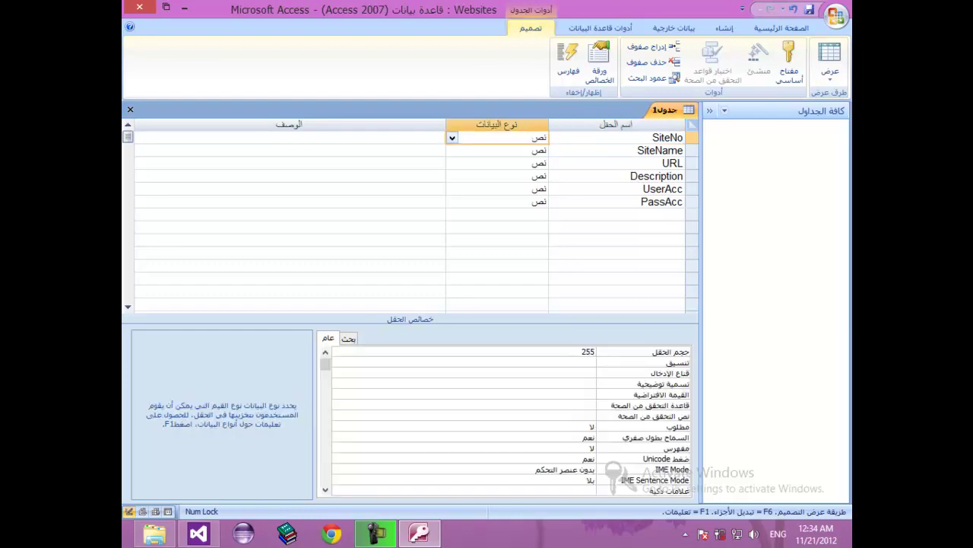
Set the data type of the SiteNo field to AutoNumber (ترقيم تلقائي).
key("alt+Down")
key("Down")
key("End")
key("Up")
key("Up")
key("Up")
key("Up")
key("Up")
key("Up")
key("Up")
key("Up")
key("Up")
key("Down")
key("Down")
key("Down")
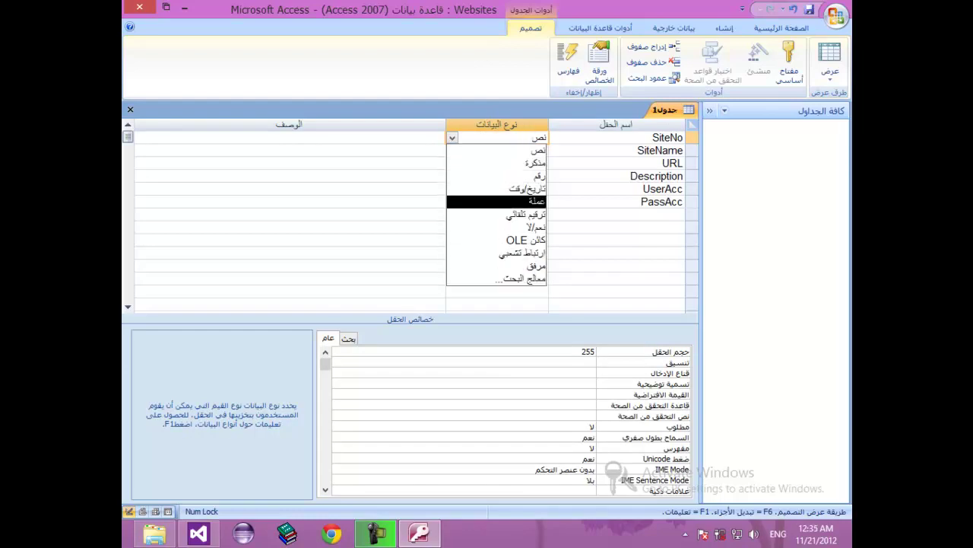
key("Down")
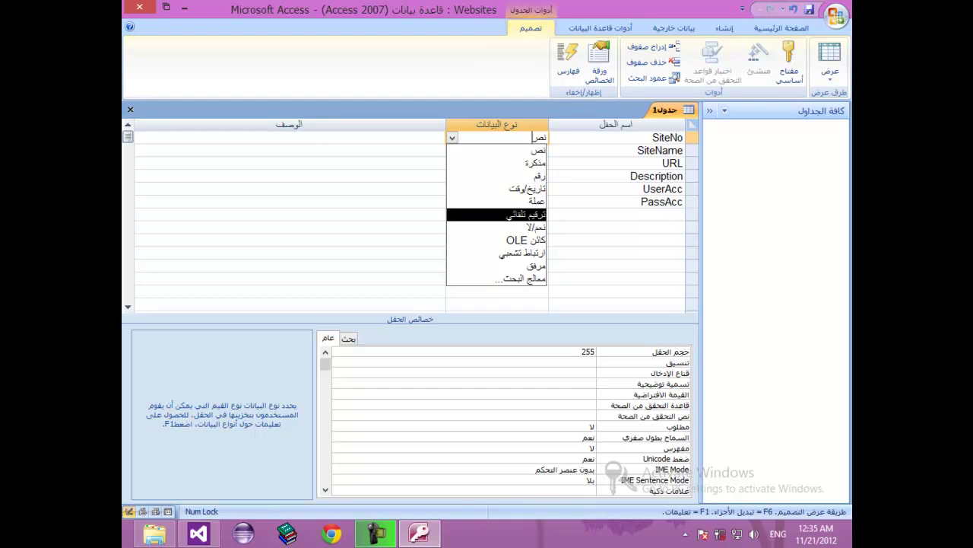
key("Return")
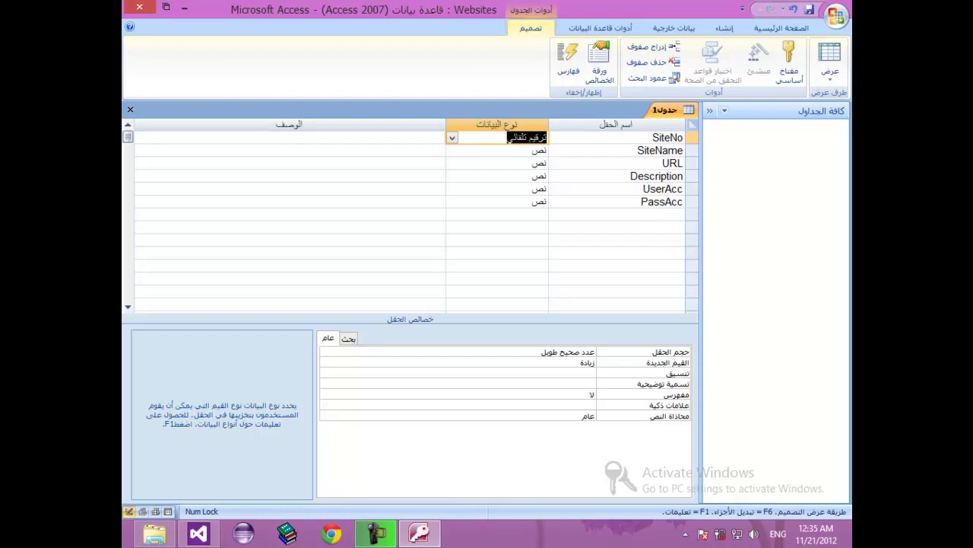
Make the SiteNo field the table's primary key.
right_click(692, 138)
key("Down")
key("Return")
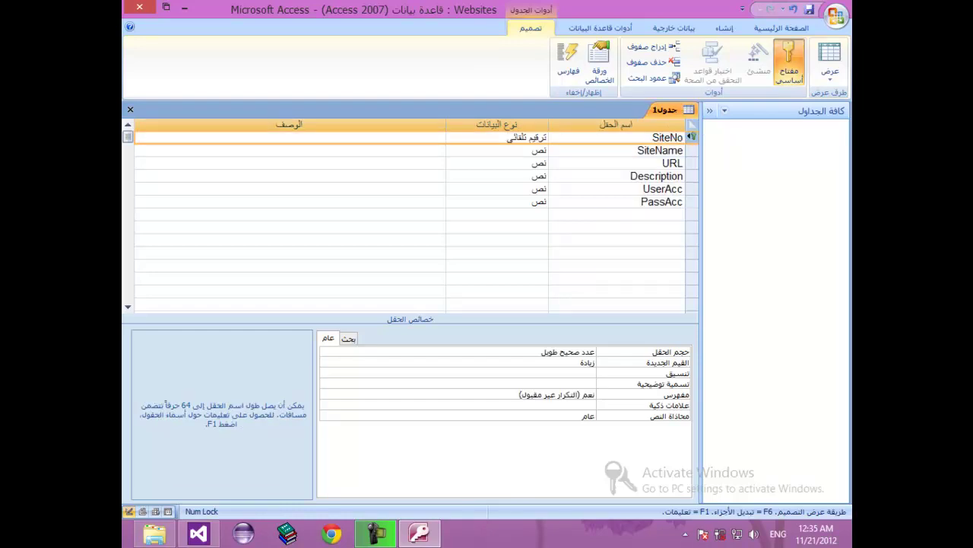
Save the site details table under the name Website and close it.
right_click(663, 109)
left_click(642, 120)
type("We")
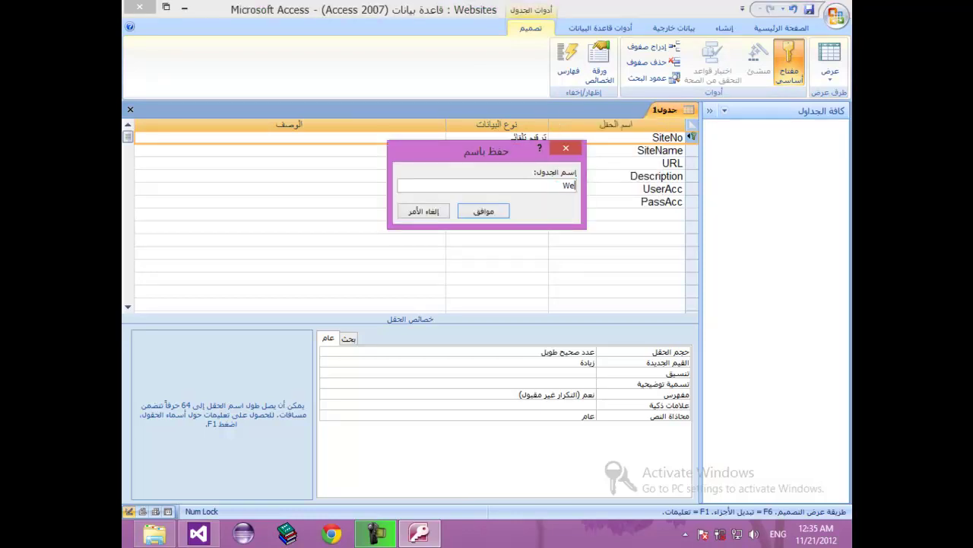
type("bsite")
key("Return")
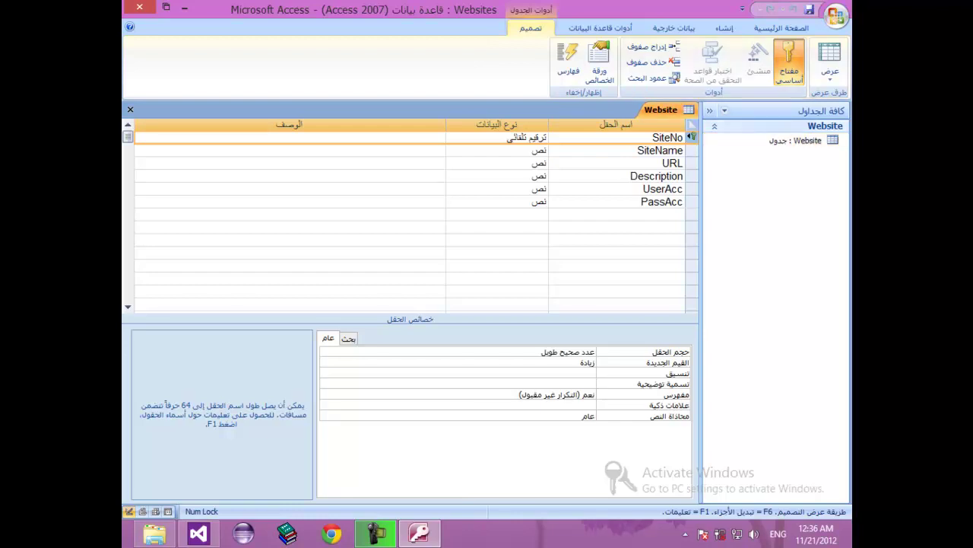
right_click(667, 111)
key("Down")
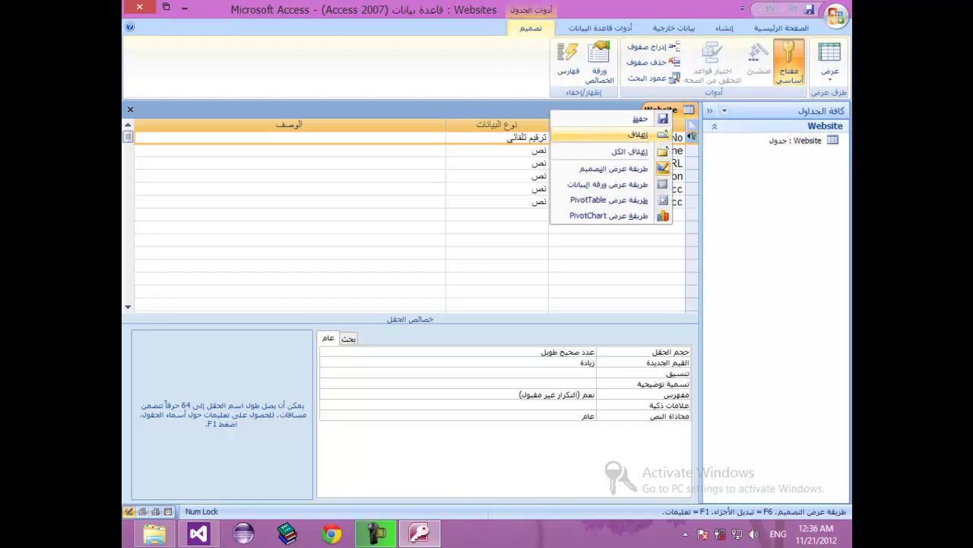
key("Return")
Create another table in design view and add a text field named User with a field size of 30.
left_click(724, 28)
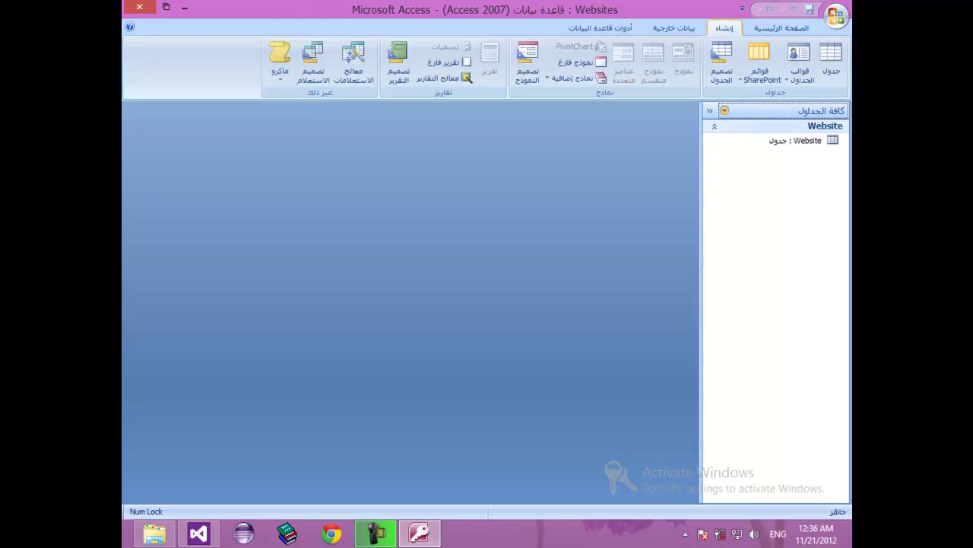
left_click(721, 62)
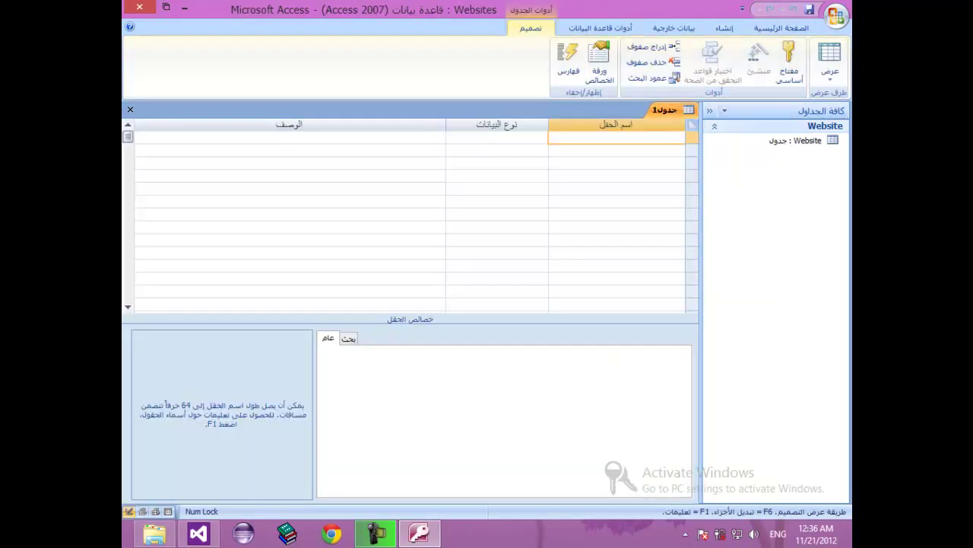
type("User")
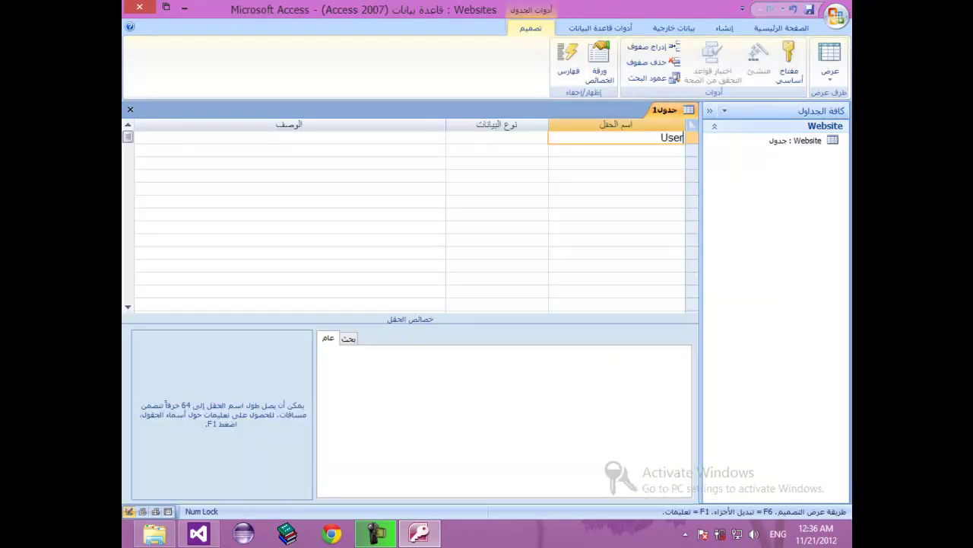
key("Return")
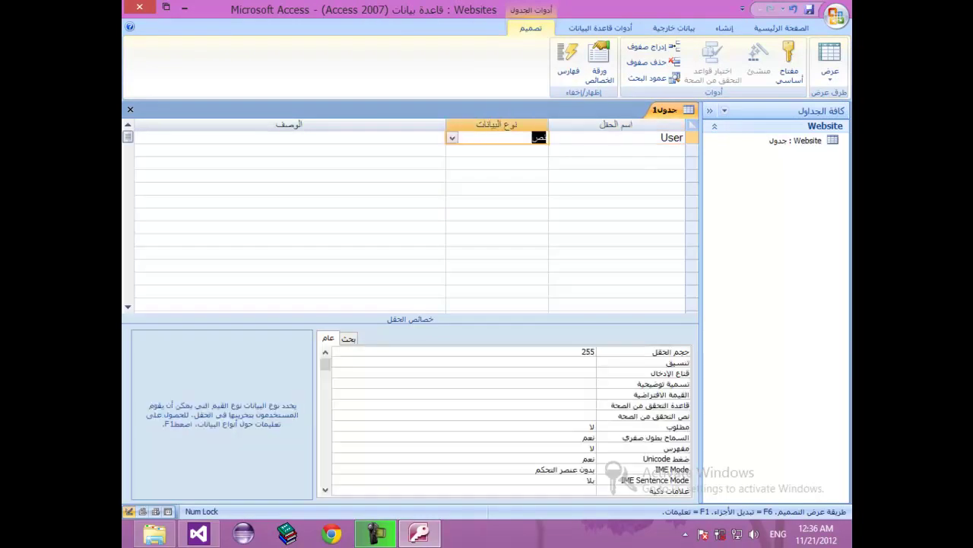
key("F6")
type("30")
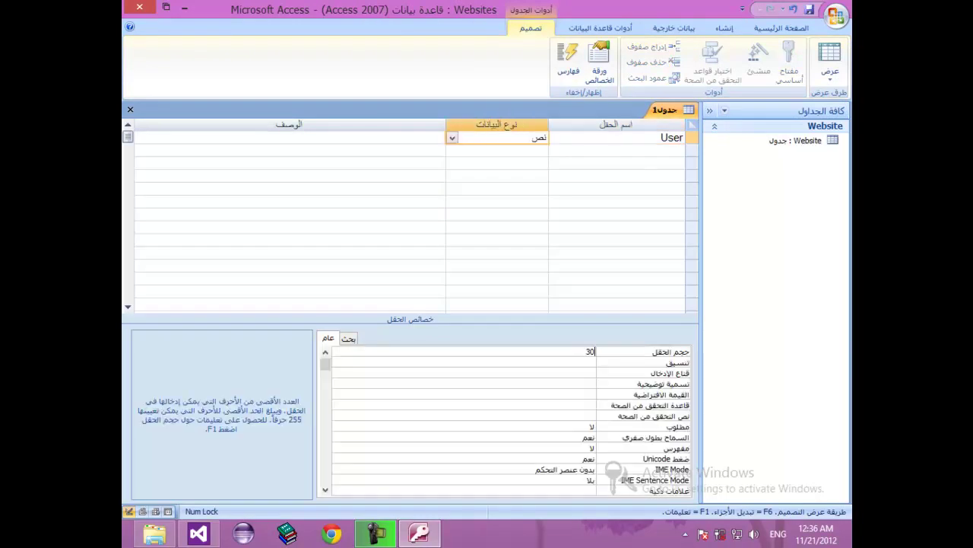
Add a text field named Pass below User with a field size of 20.
left_click(616, 150)
type("Pass")
key("Return")
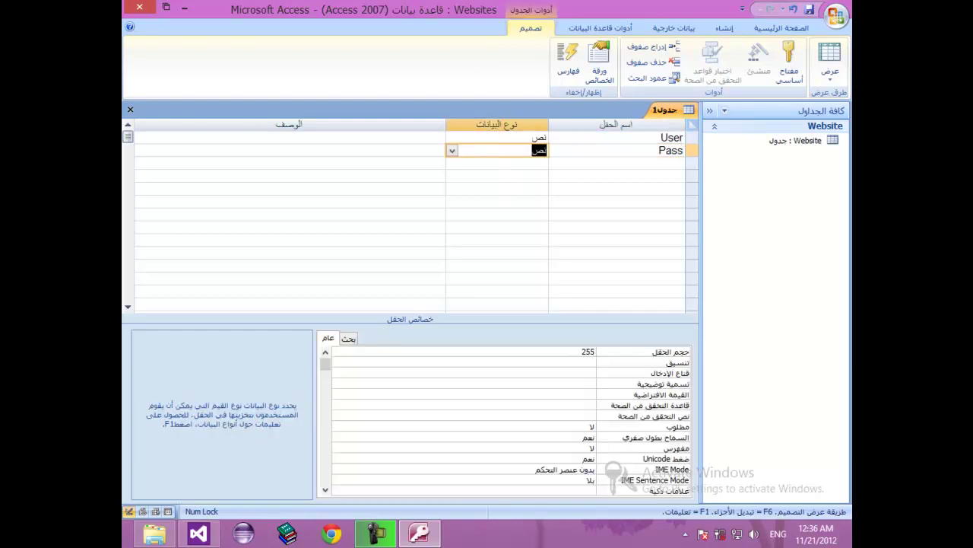
key("F6")
type("20")
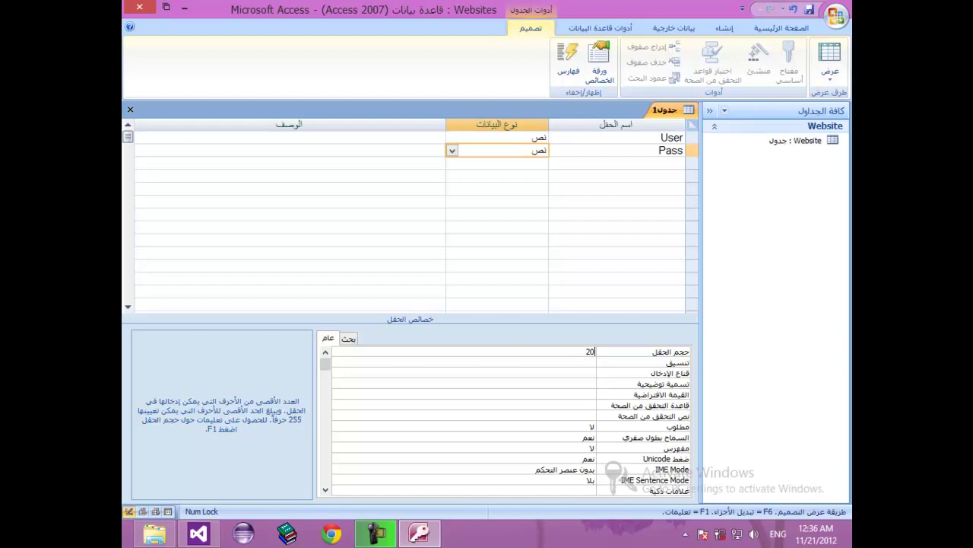
Add a text field named BarCode below Pass with a field size of 20.
left_click(616, 163)
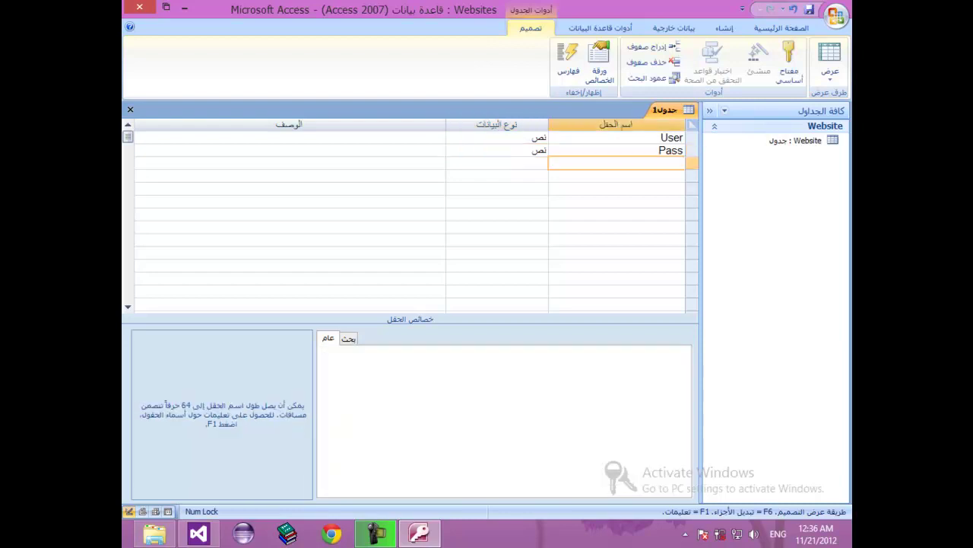
type("BarCode")
key("Tab")
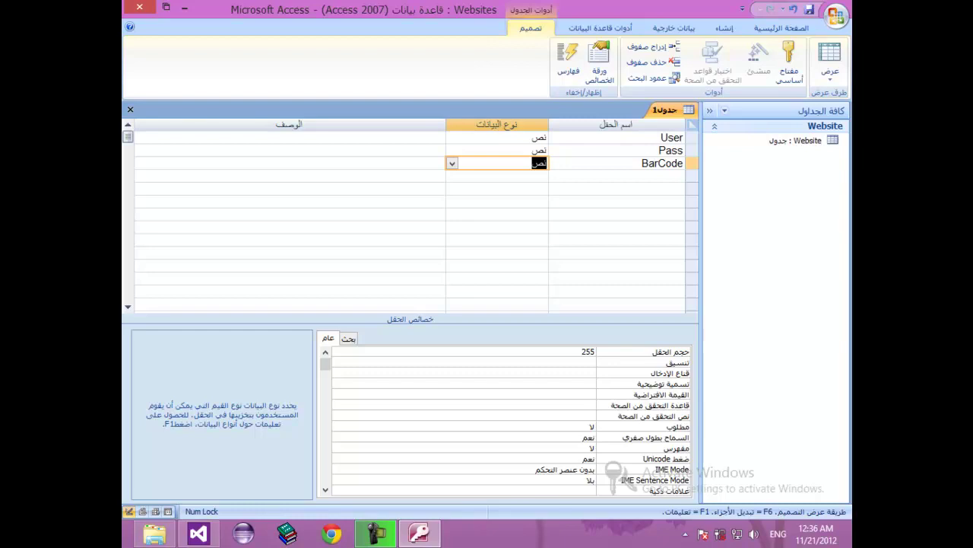
key("F6")
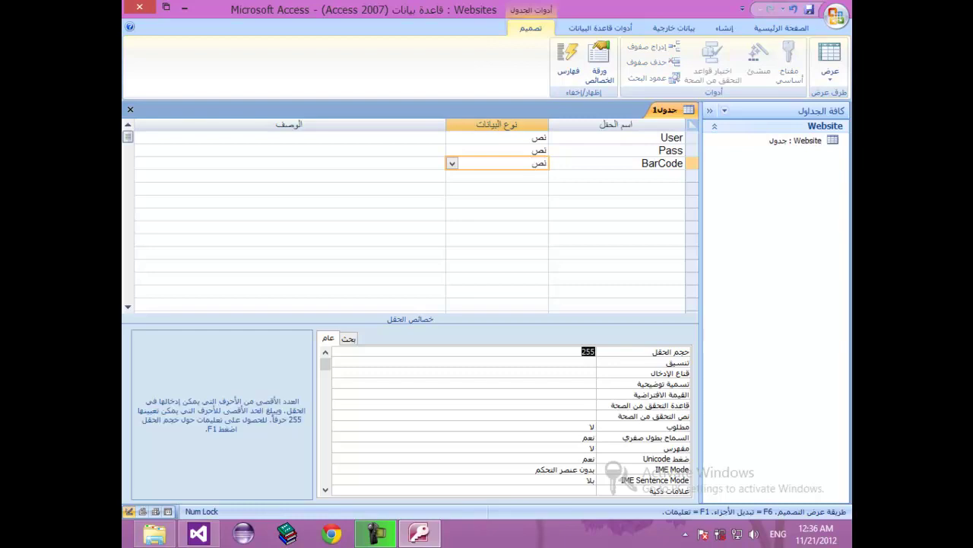
type("20")
key("F6")
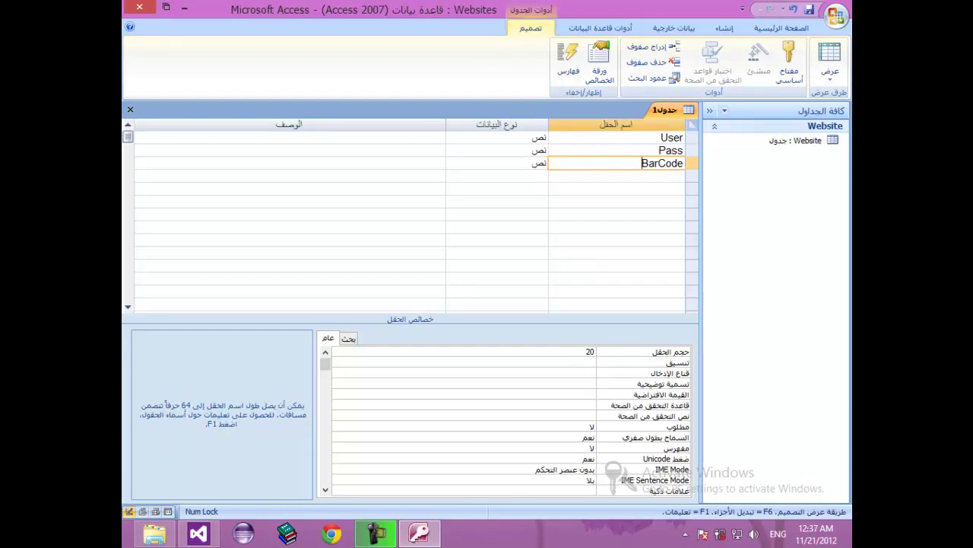
left_click(127, 137)
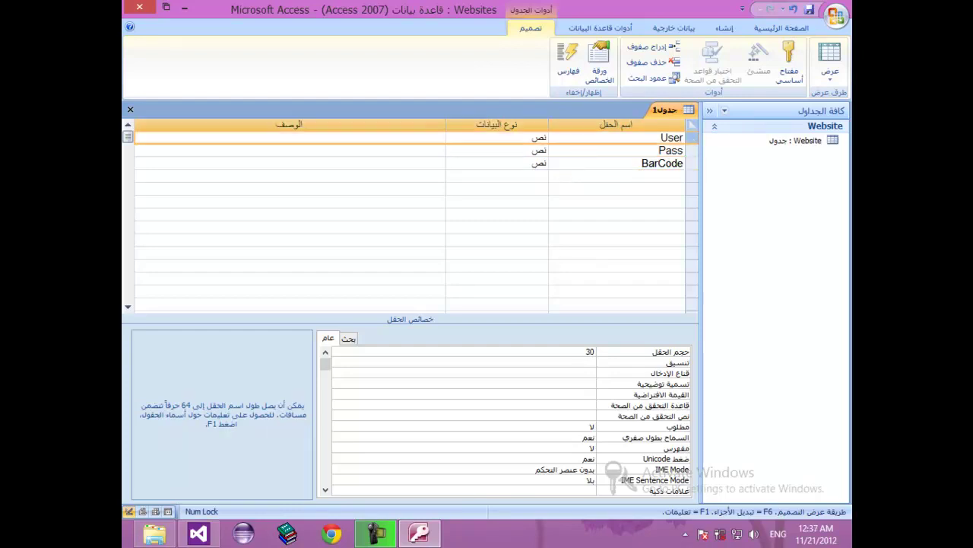
left_click(128, 163)
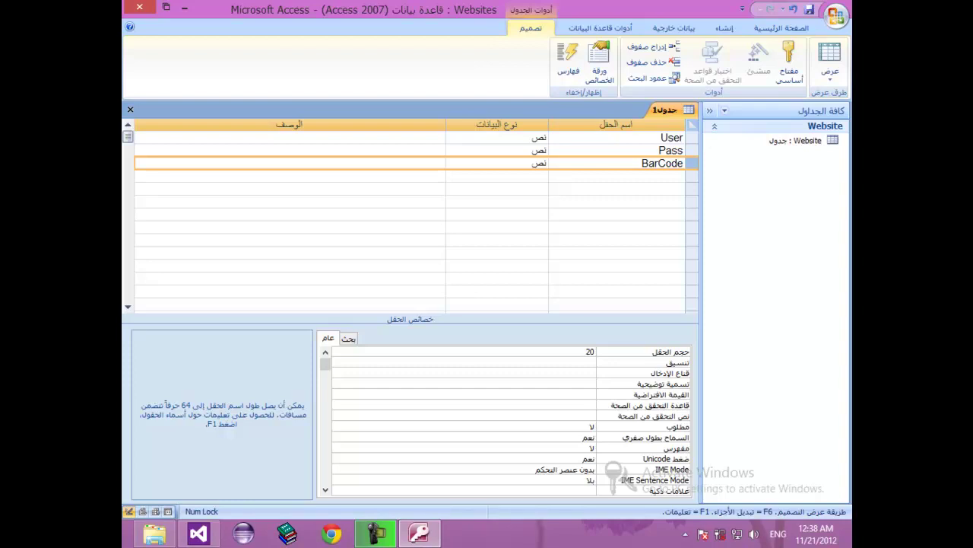
Add a text field named email below BarCode with a field size of 70.
left_click(616, 175)
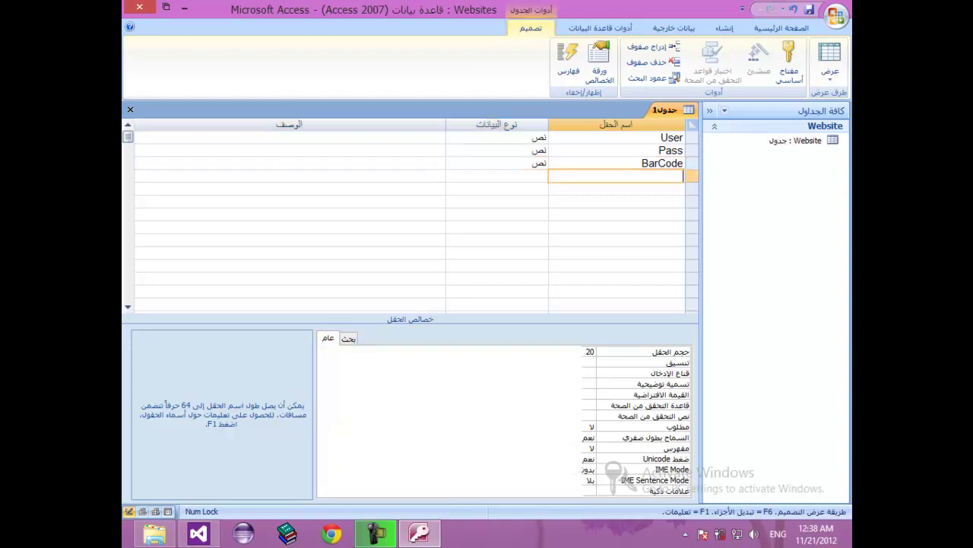
type("email")
key("Tab")
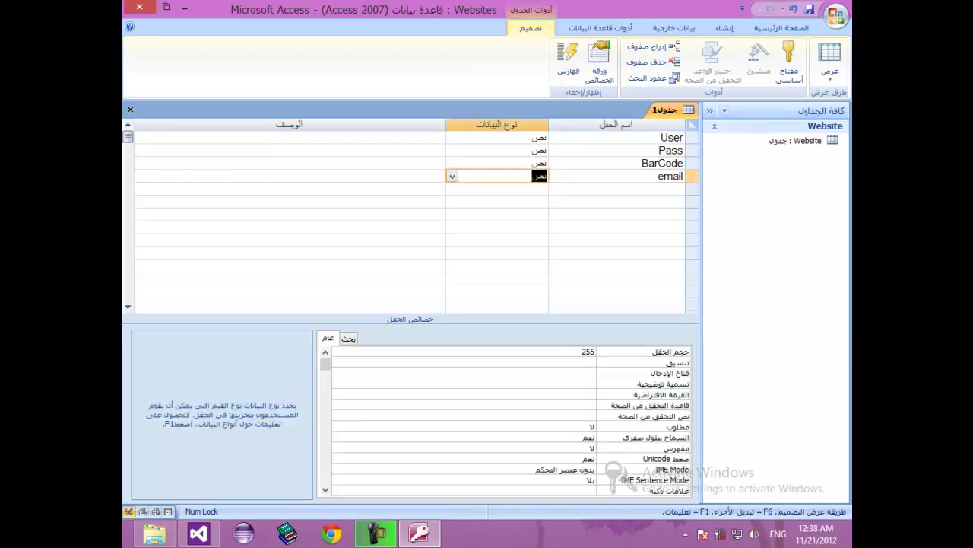
key("F6")
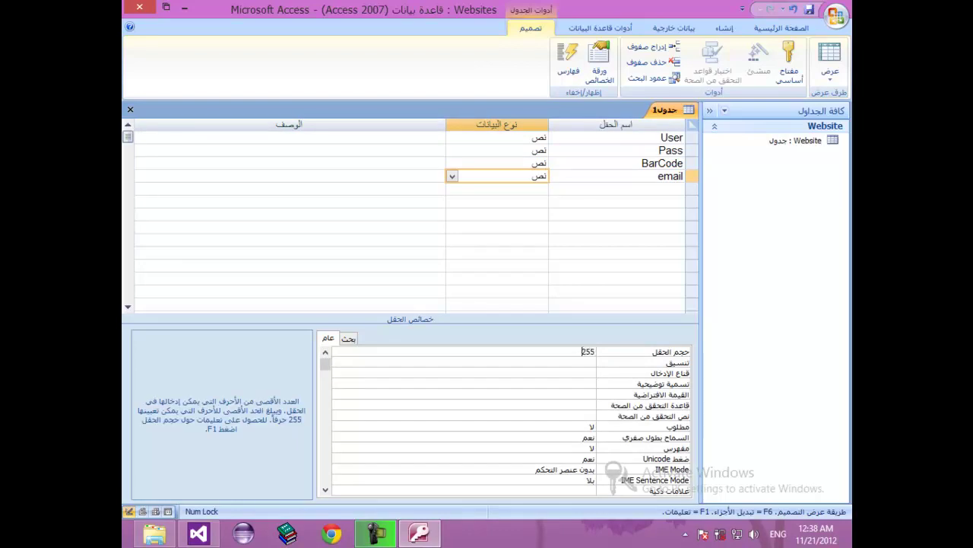
type("70")
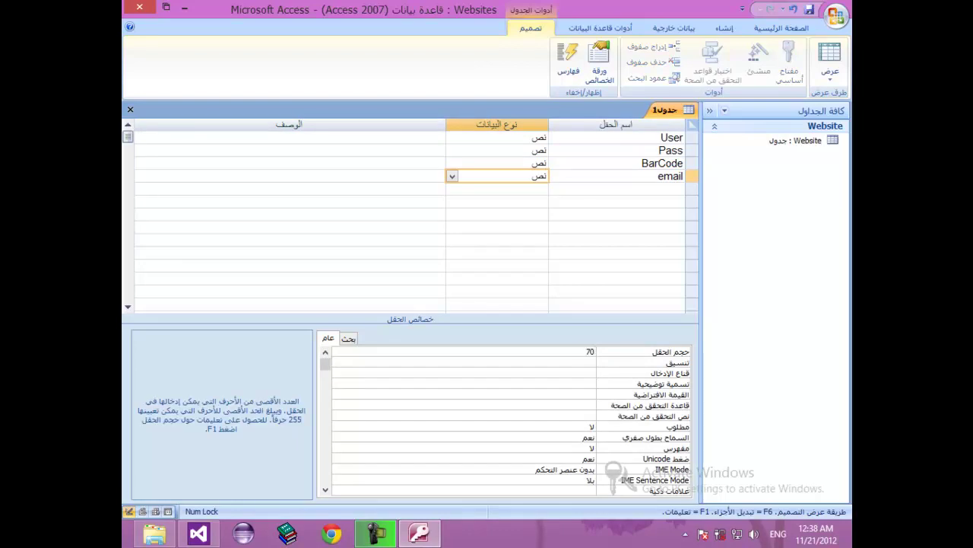
key("Return")
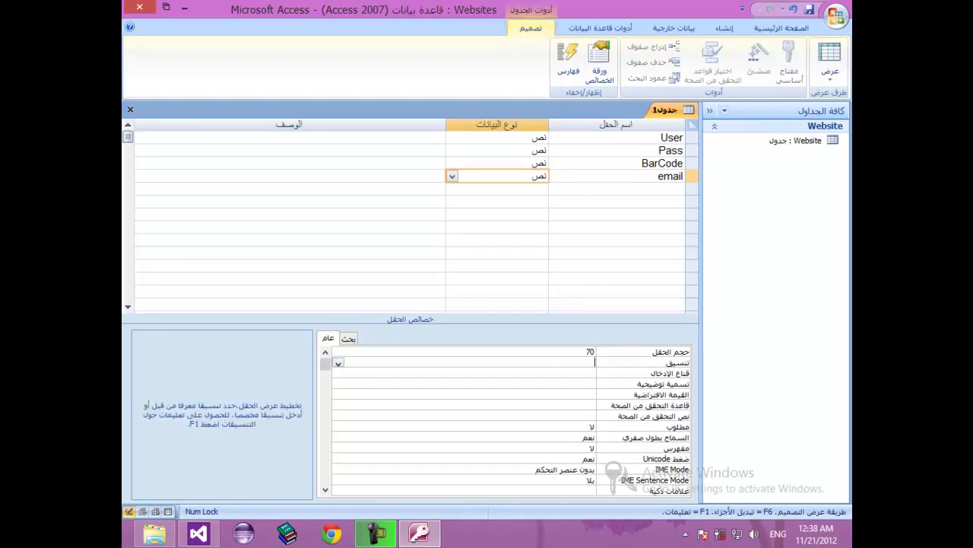
Make the User field the primary key of the new table.
left_click(693, 137)
left_click(692, 163)
left_click(692, 176)
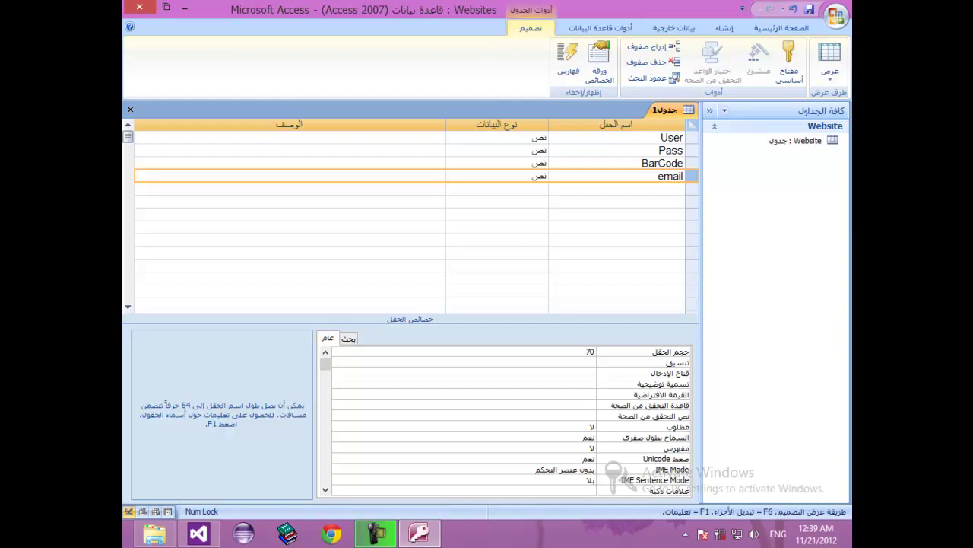
left_click(616, 137)
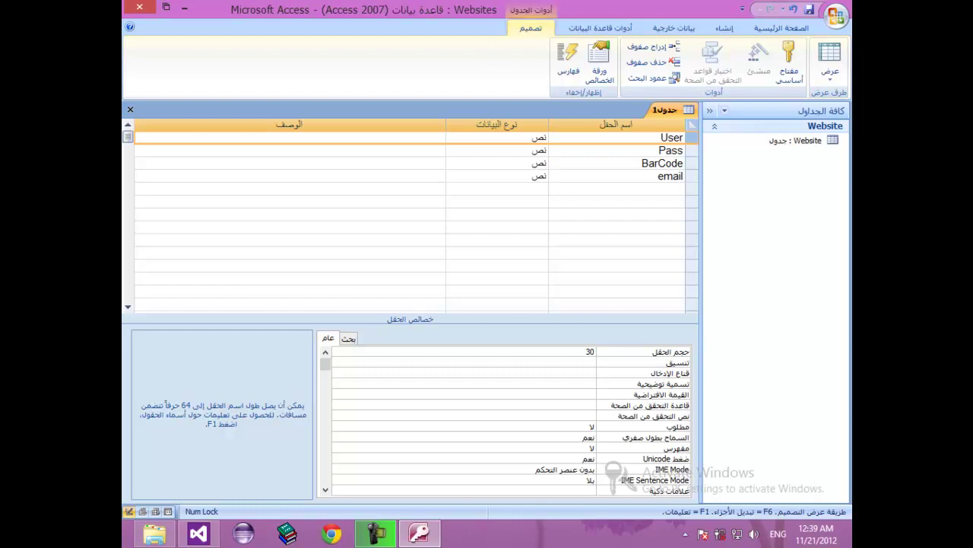
right_click(685, 140)
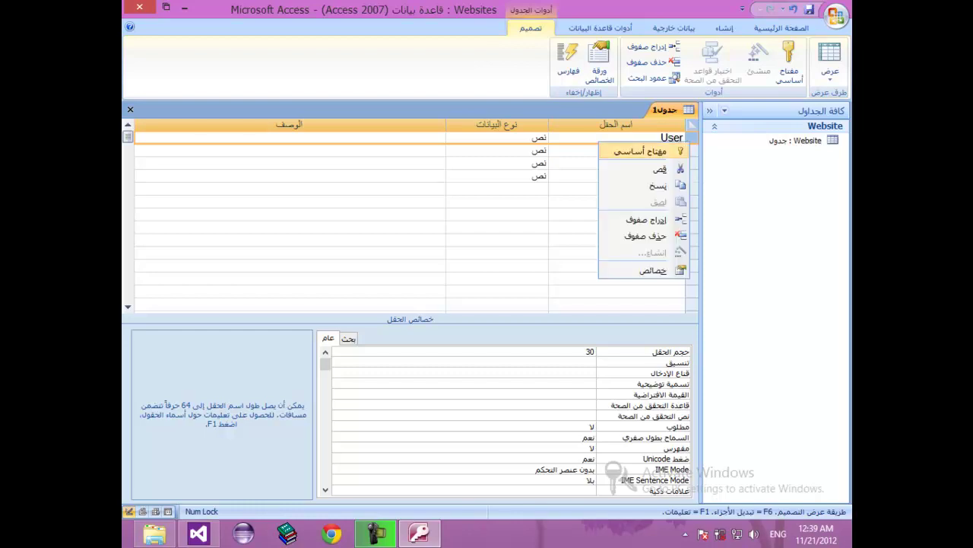
left_click(641, 150)
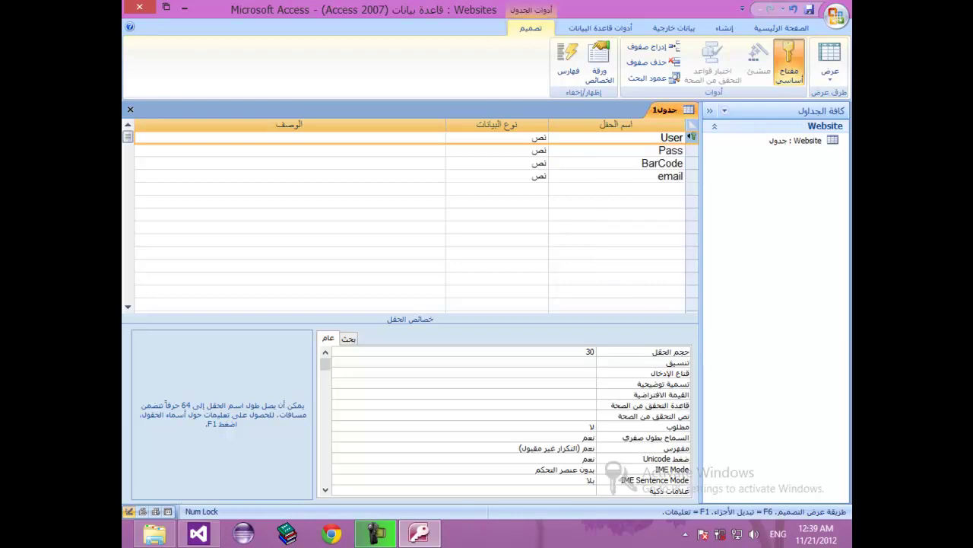
Save the new table under the name MyUser.
right_click(677, 109)
left_click(616, 124)
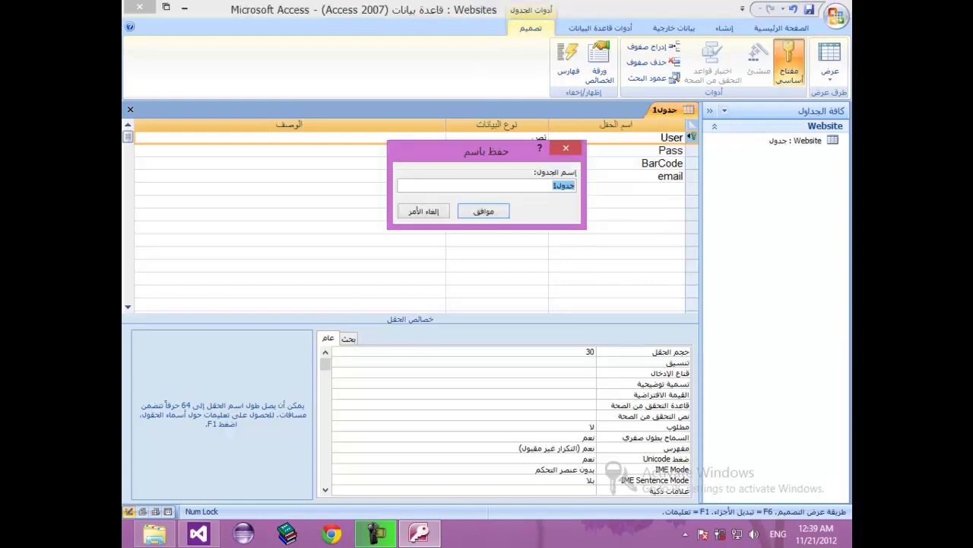
type("User")
key("BackSpace")
key("BackSpace")
key("BackSpace")
key("BackSpace")
key("alt+shift")
type("أل")
key("BackSpace")
key("BackSpace")
key("alt+shift")
type("MyUser")
key("Return")
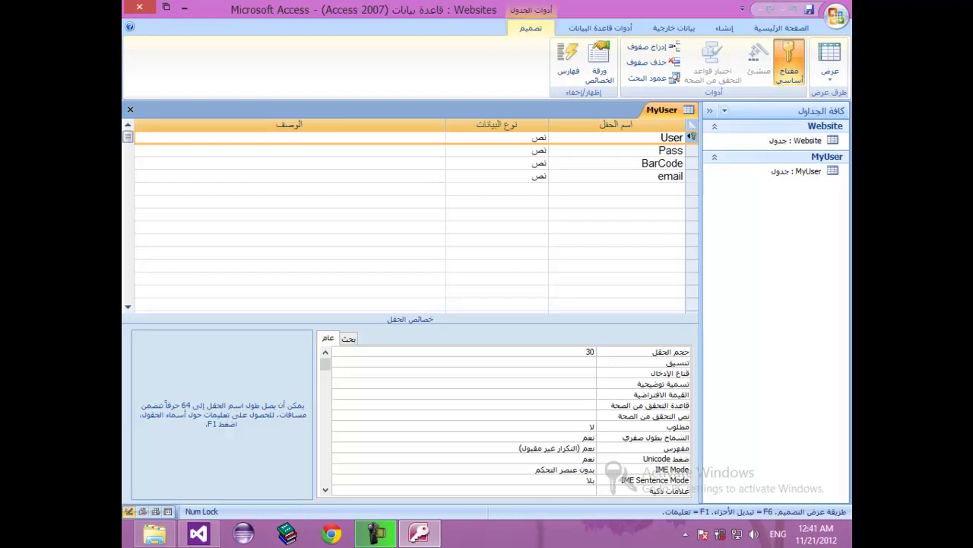
Open the Website table in design view.
double_click(799, 140)
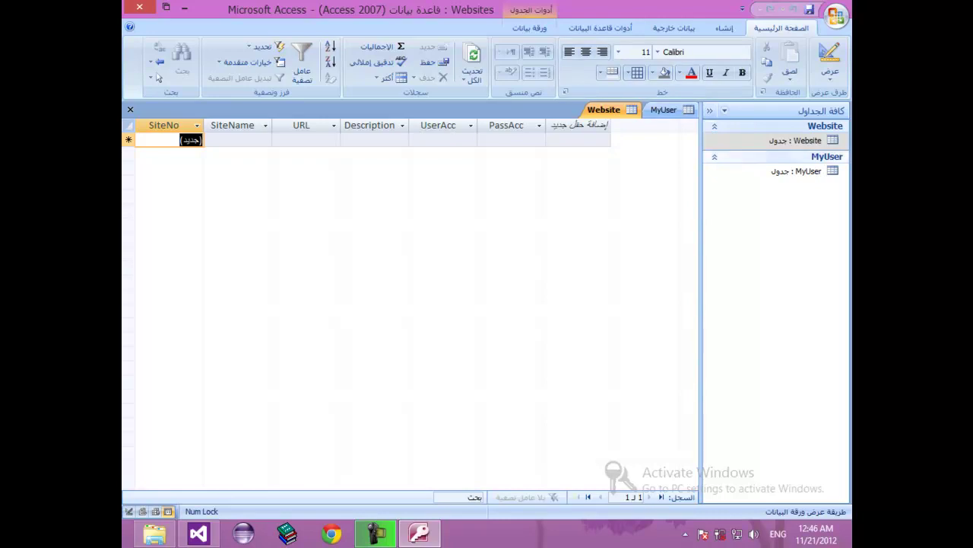
right_click(806, 143)
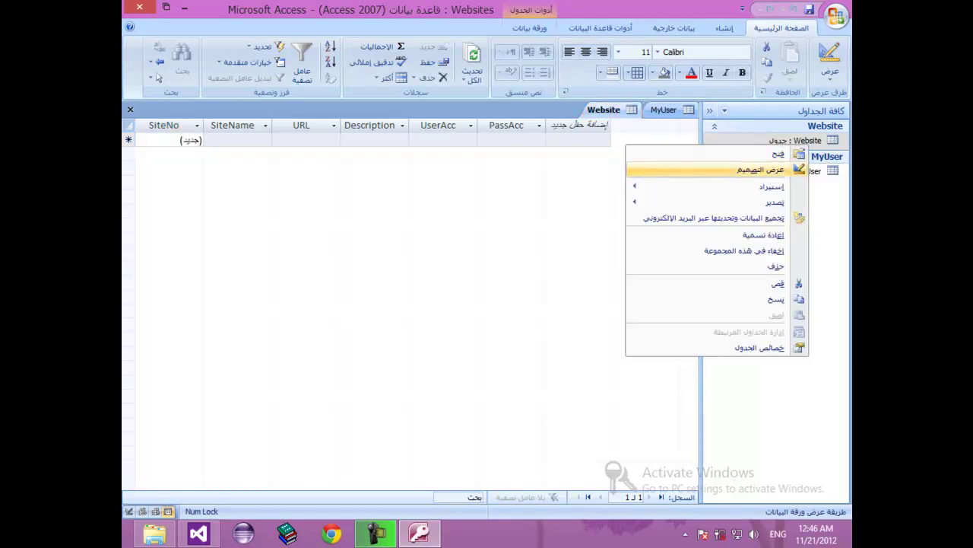
key("Return")
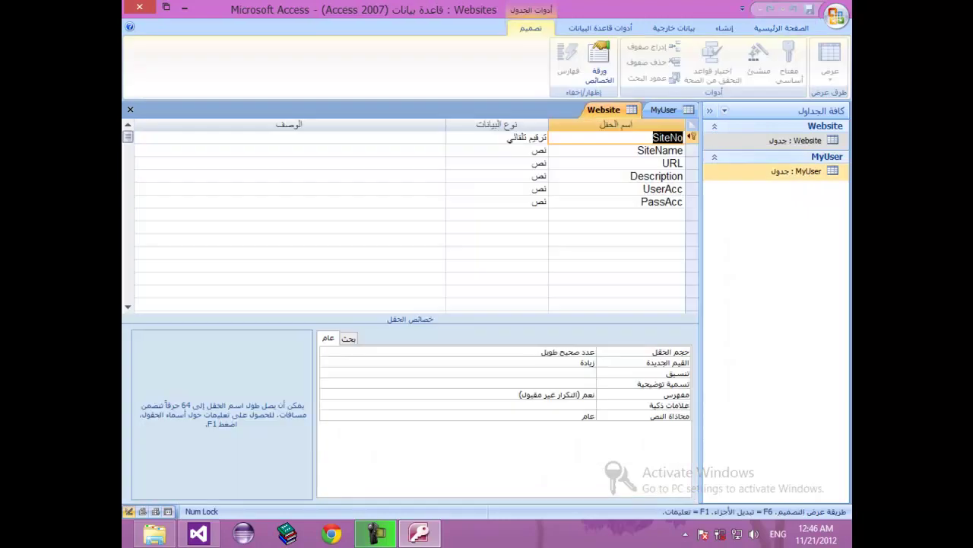
Add a text field named Username below PassAcc in the Website table.
left_click(616, 214)
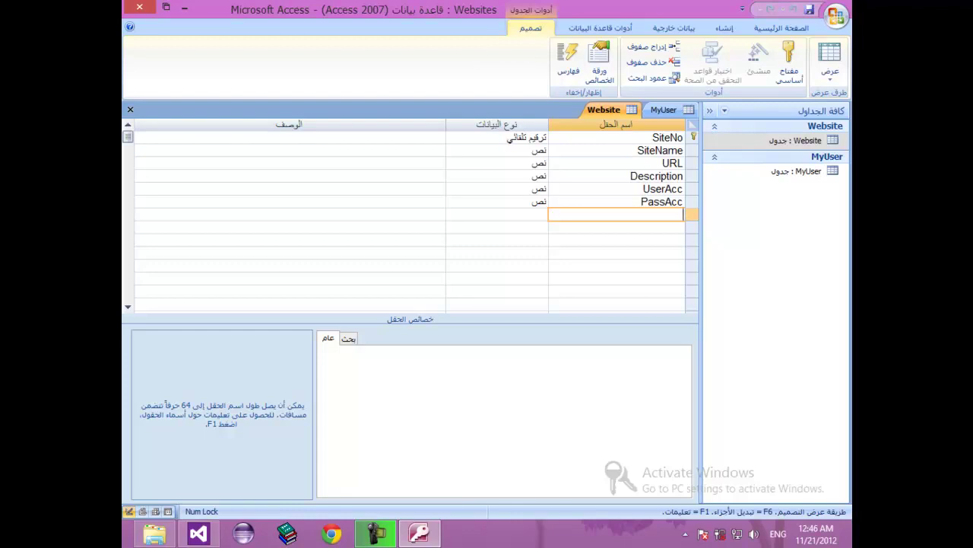
type("Username")
key("Tab")
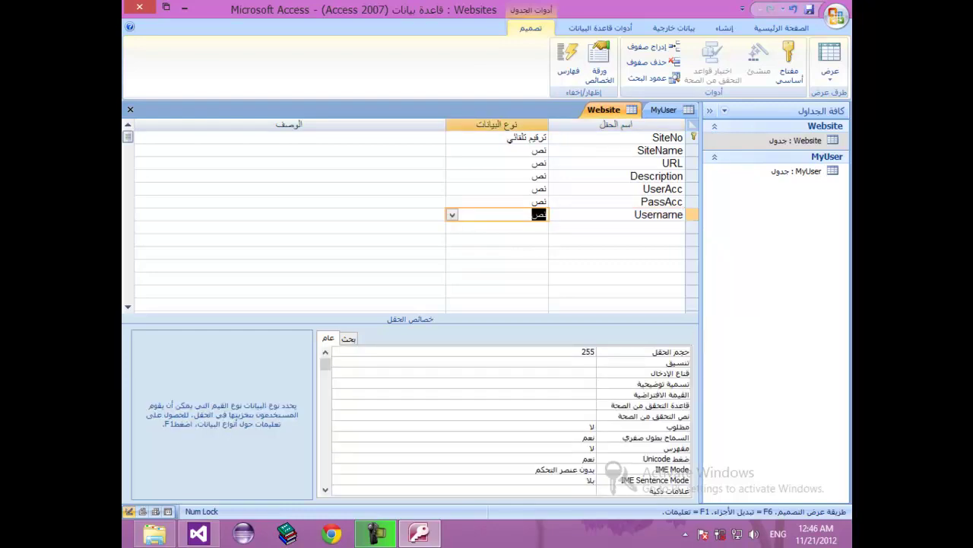
left_click(663, 188)
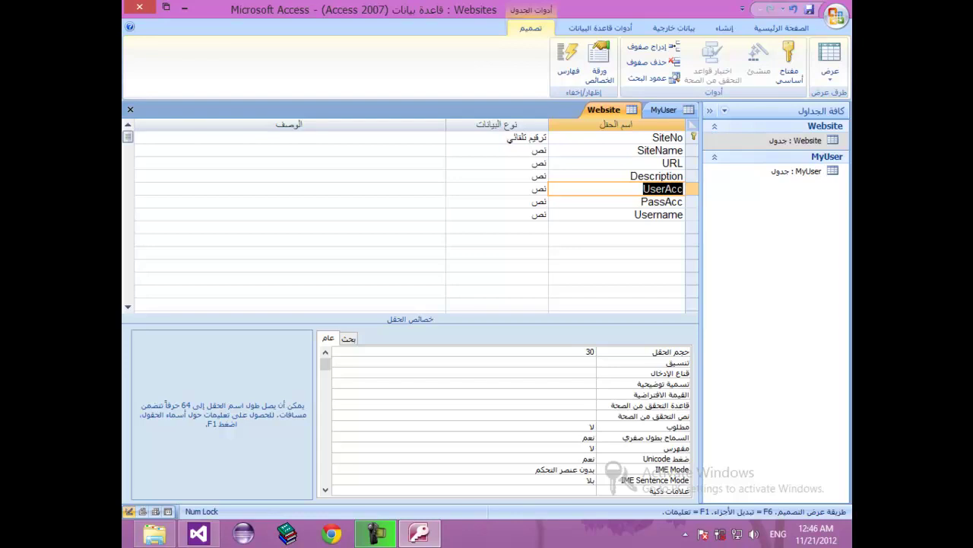
left_click(634, 215)
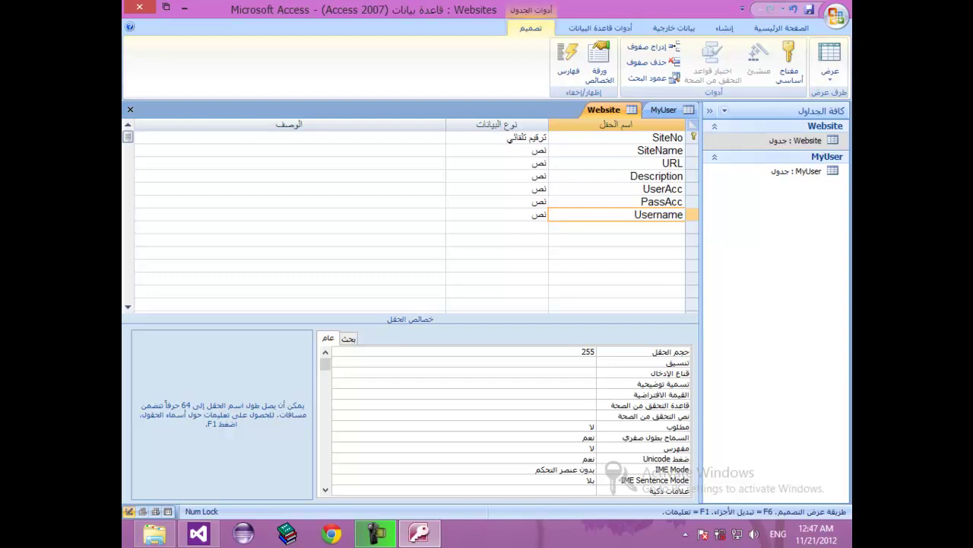
key("Tab")
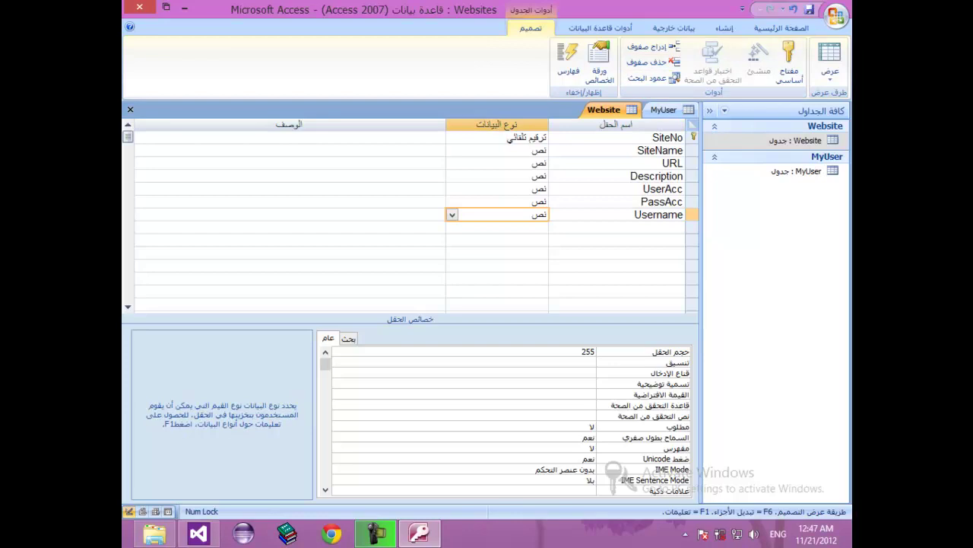
Set the Website table's Username field size to 30, matching MyUser's User field, and save the table.
key("ctrl+F6")
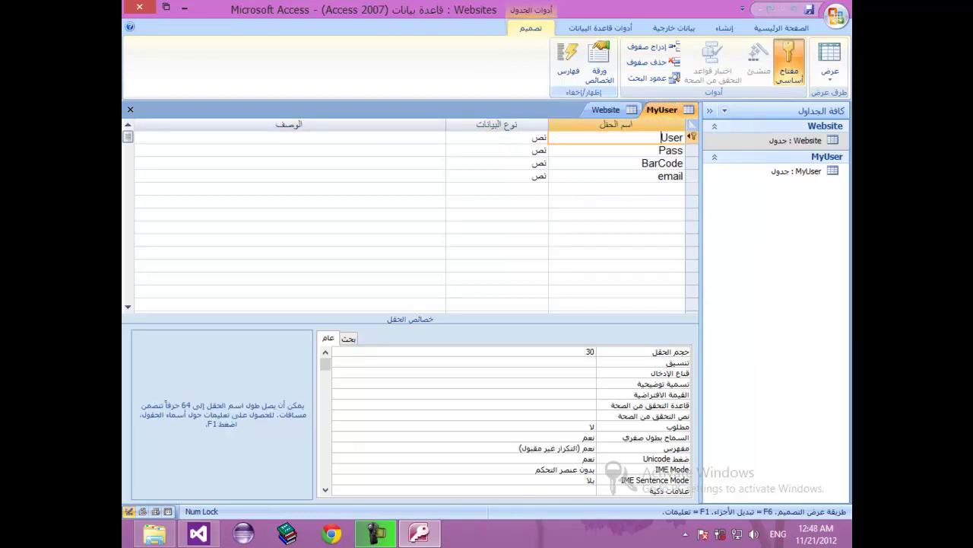
key("ctrl+F6")
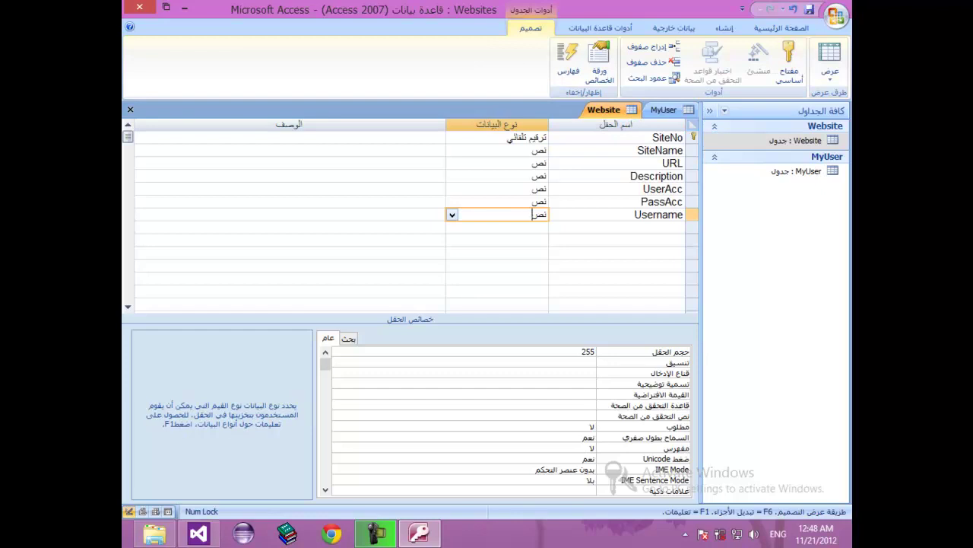
key("F6")
type("30")
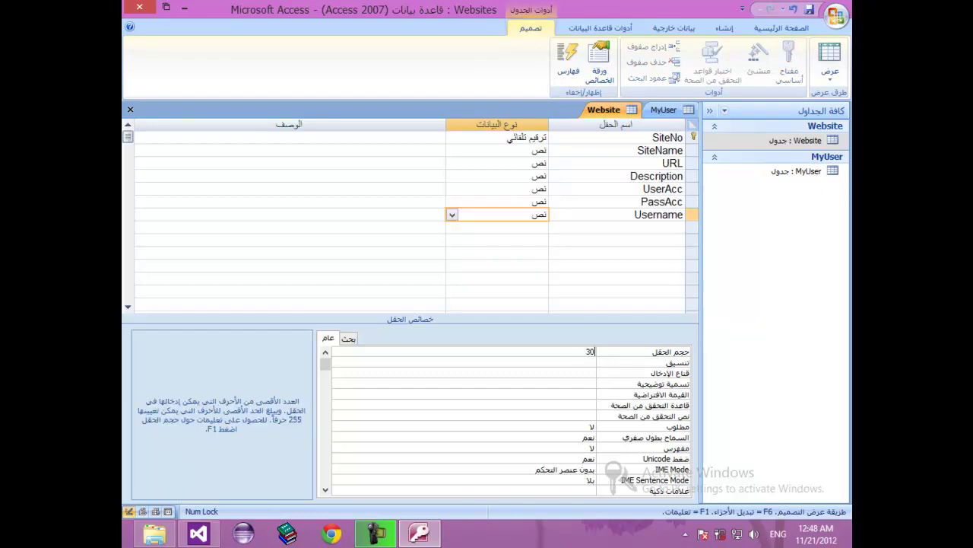
right_click(608, 110)
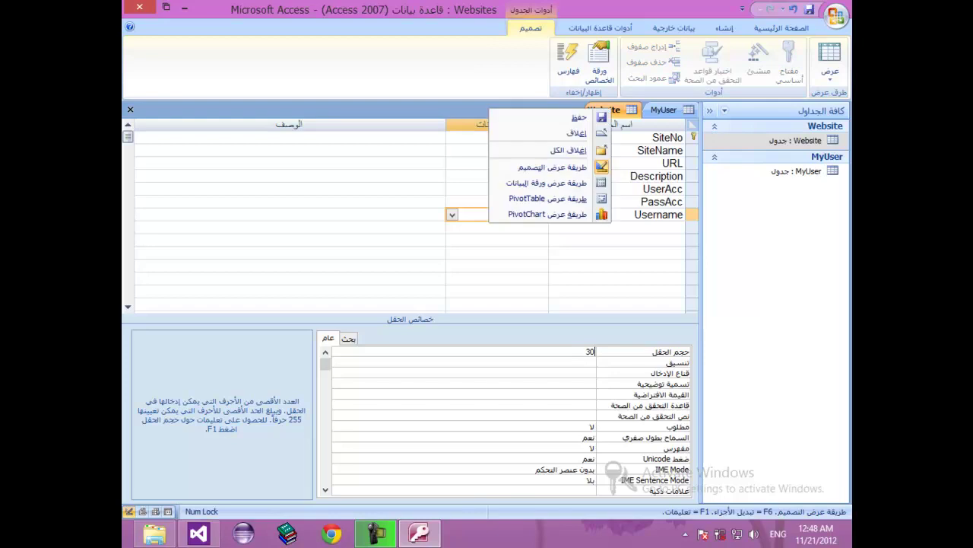
left_click(578, 117)
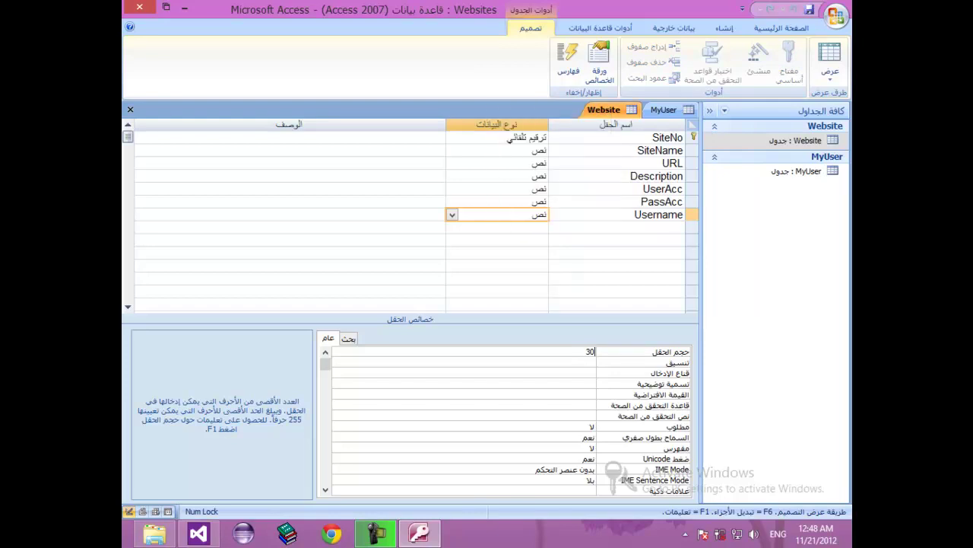
Close the design views of the Website and MyUser tables.
right_click(624, 113)
left_click(601, 137)
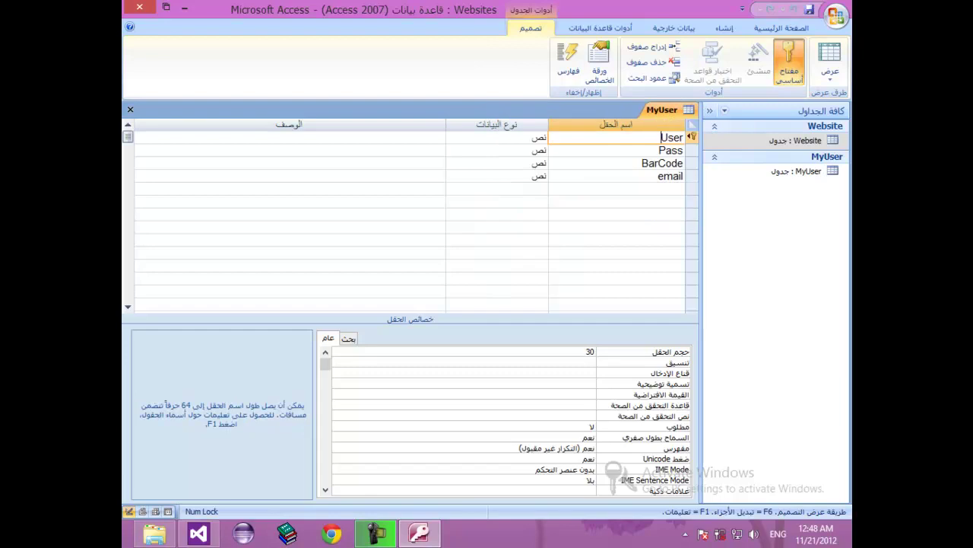
right_click(648, 112)
left_click(613, 138)
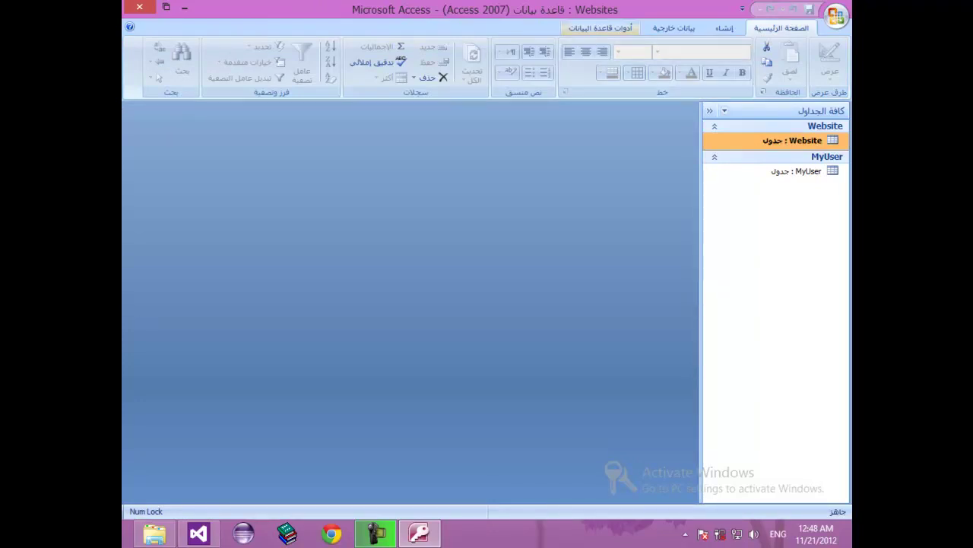
Open the database relationships layout and add the MyUser and Website tables to it.
left_click(601, 27)
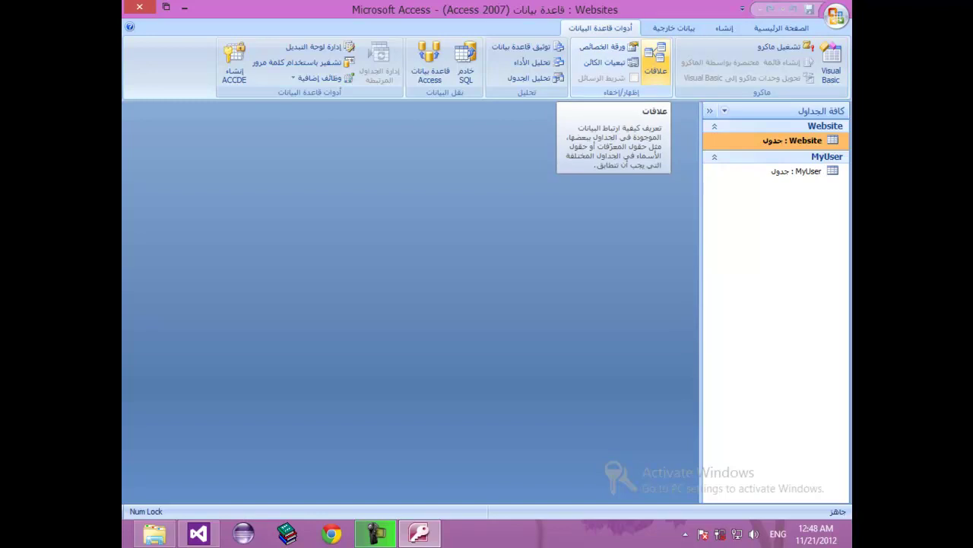
left_click(655, 63)
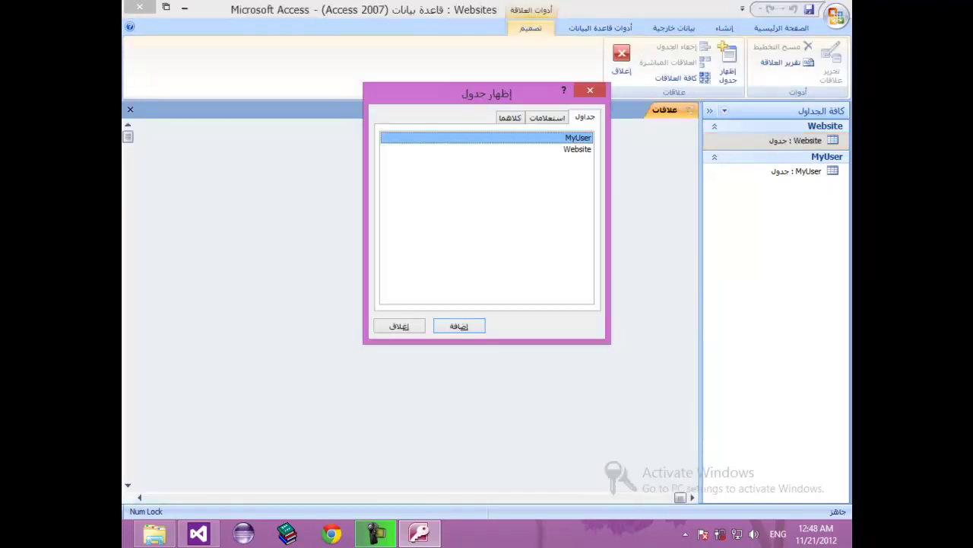
key("Down")
key("shift+Up")
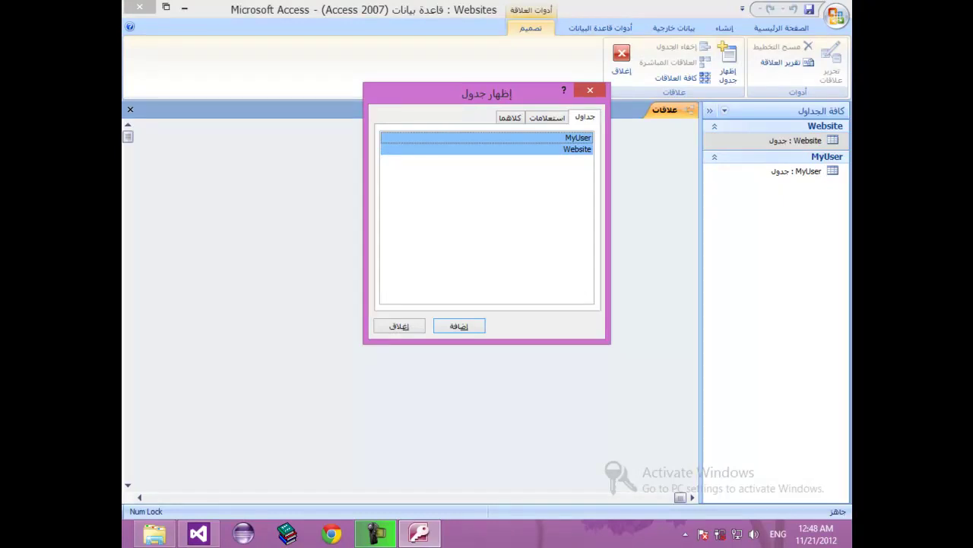
key("Tab")
key("Return")
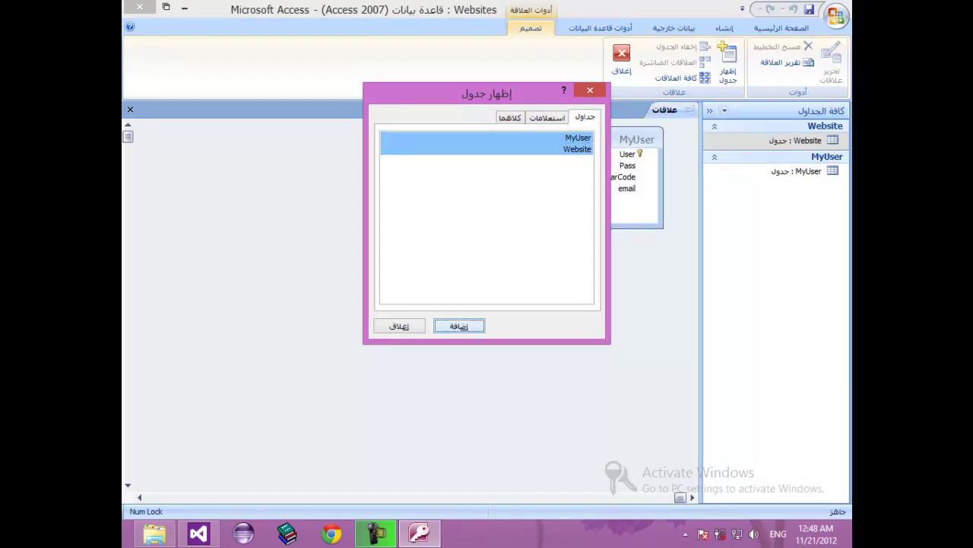
key("Escape")
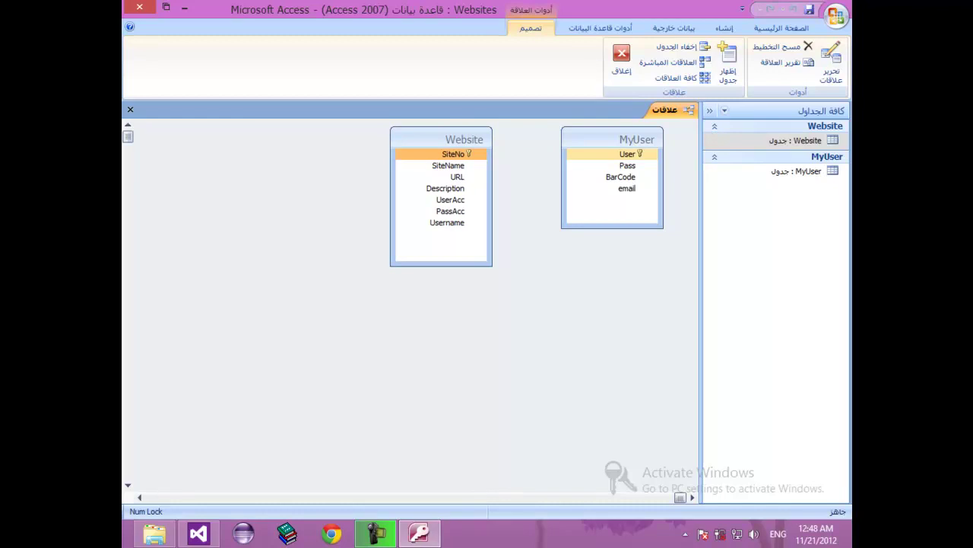
Relate Website's Username to MyUser's User, enforcing referential integrity with cascading updates of related fields.
left_click(447, 222)
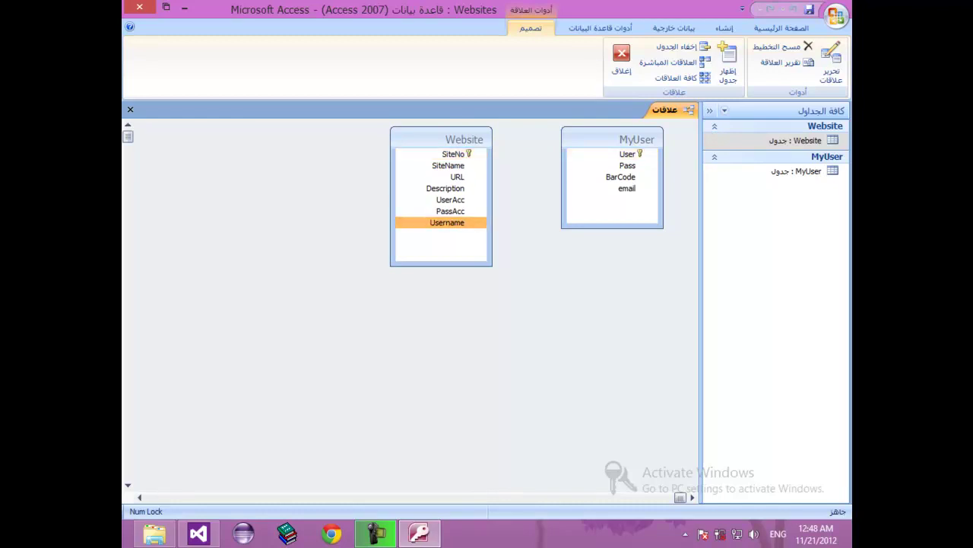
left_click_drag(447, 222, 627, 154)
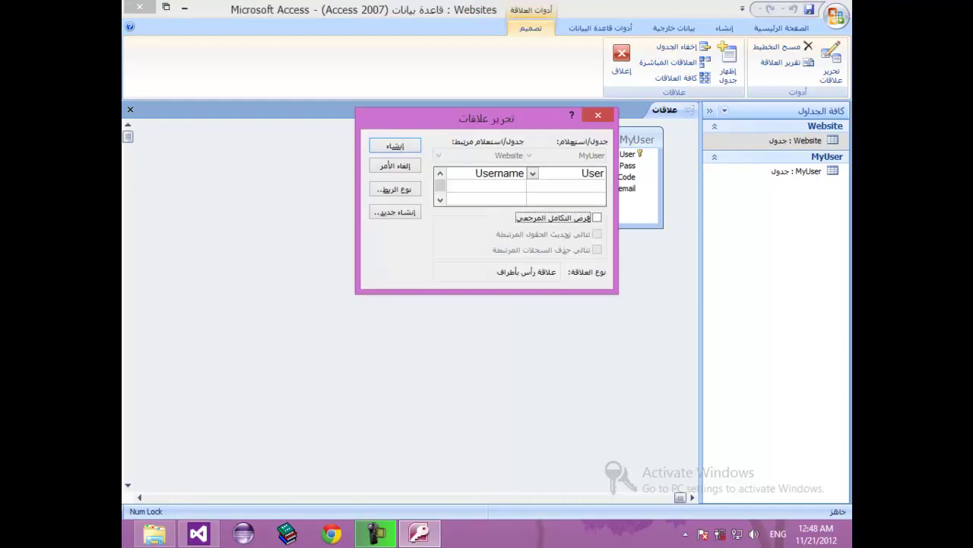
left_click_drag(580, 173, 606, 174)
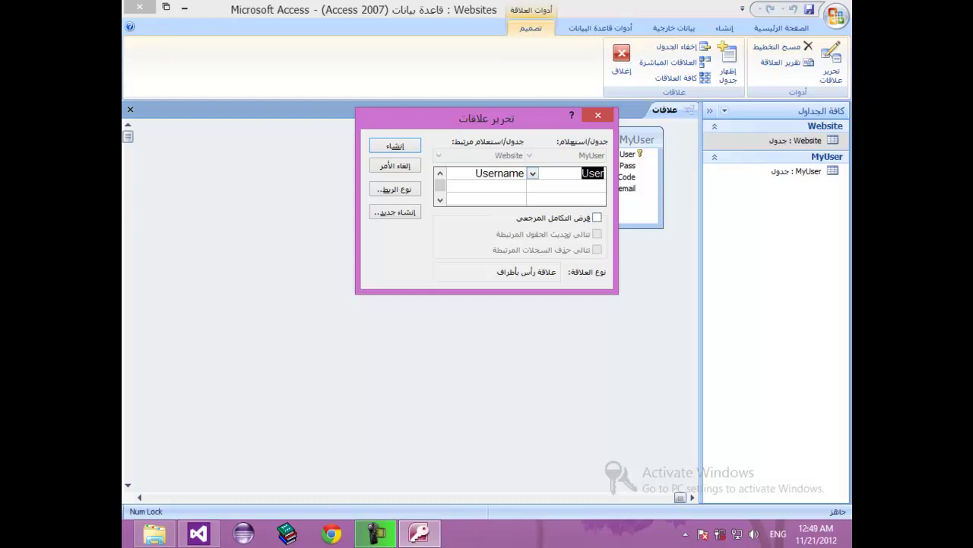
left_click(597, 218)
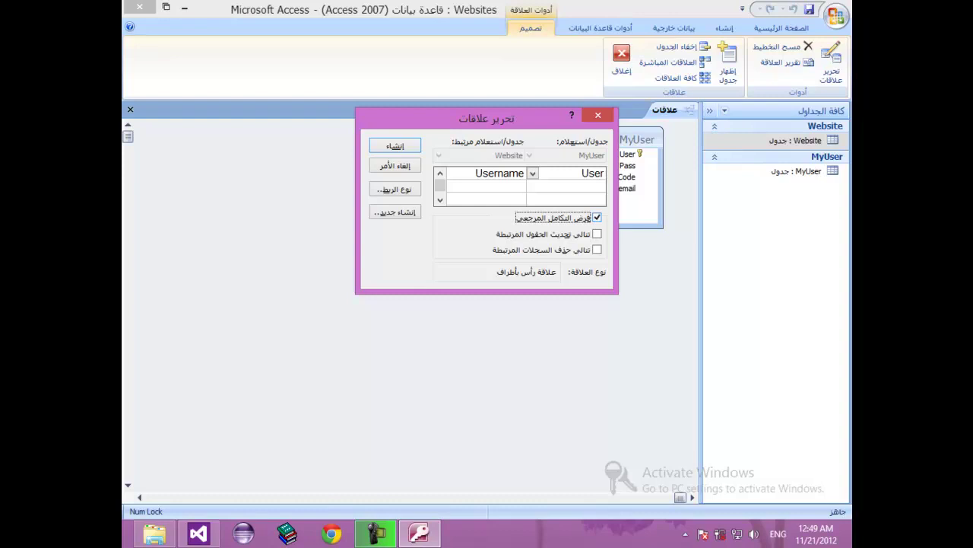
left_click(597, 234)
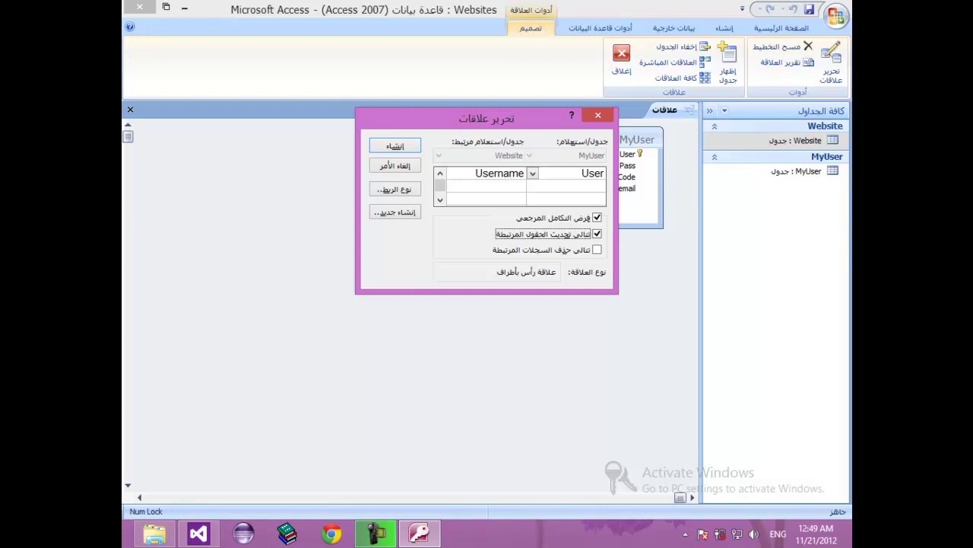
left_click(395, 145)
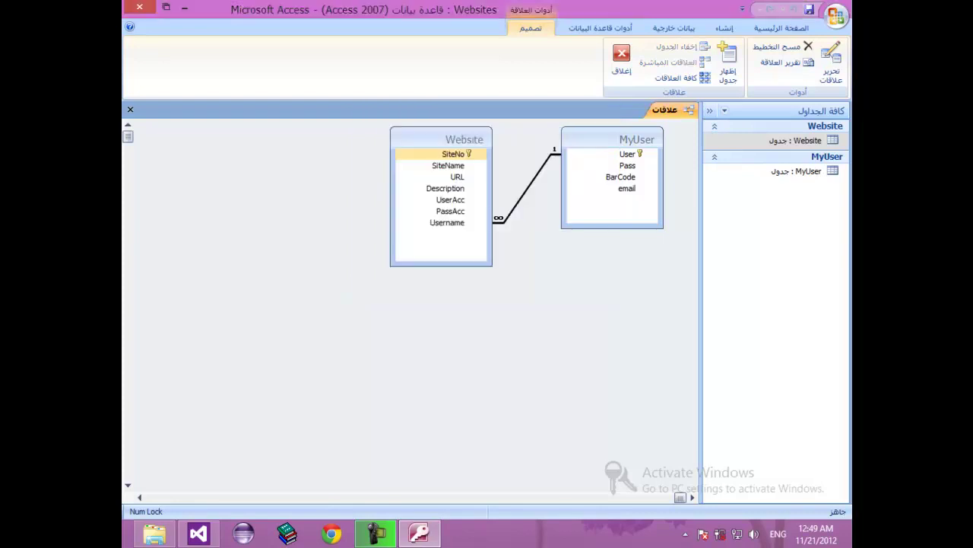
left_click(456, 177)
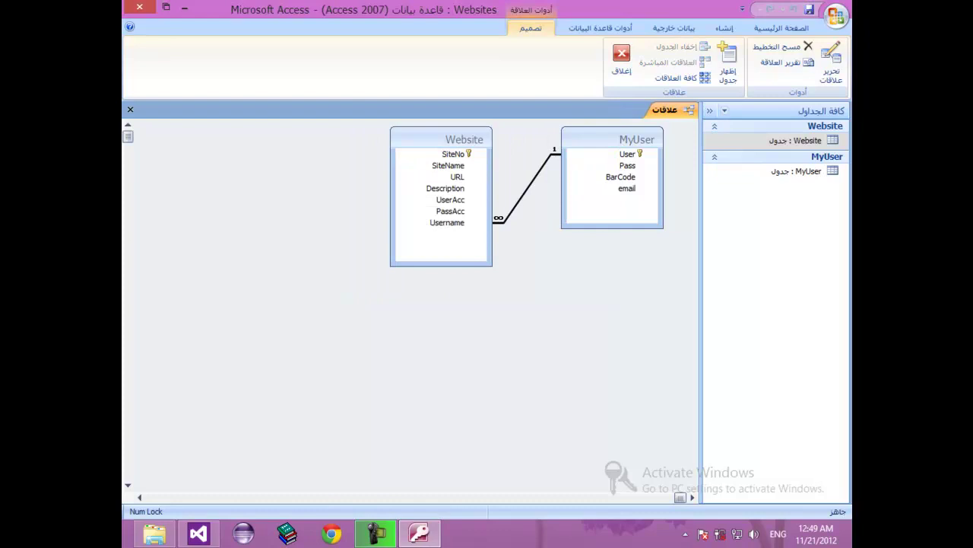
left_click(447, 222)
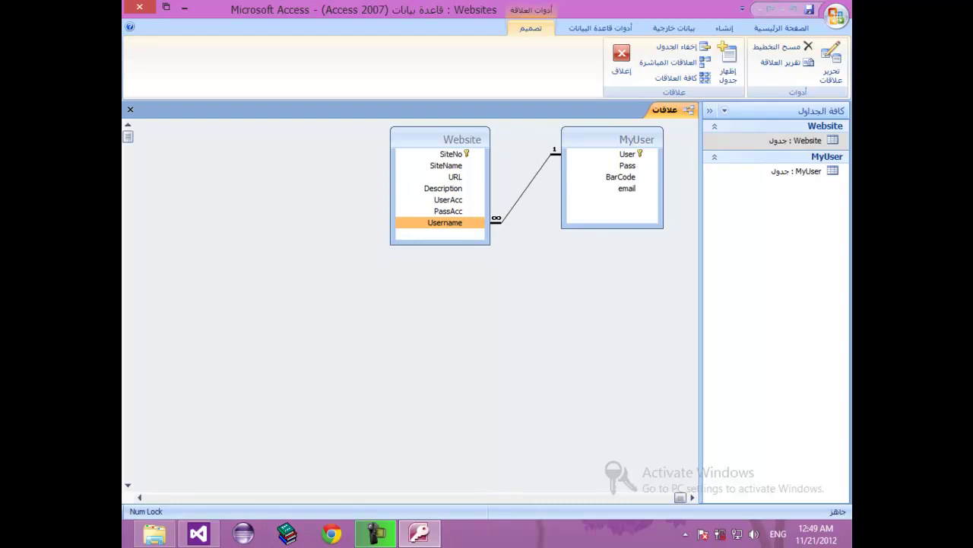
Close the relationships layout and exit Access to return to the Websites project in Visual Studio.
right_click(665, 110)
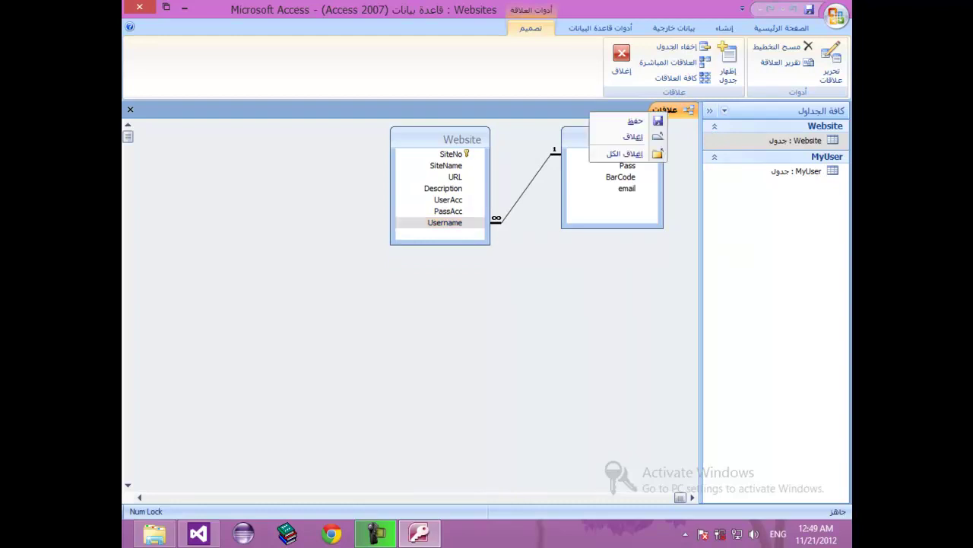
key("Escape")
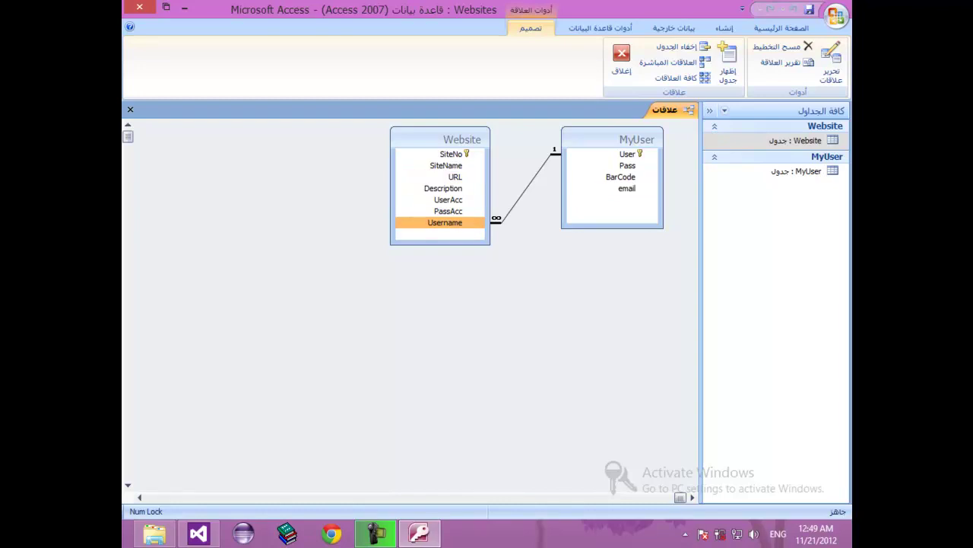
right_click(672, 110)
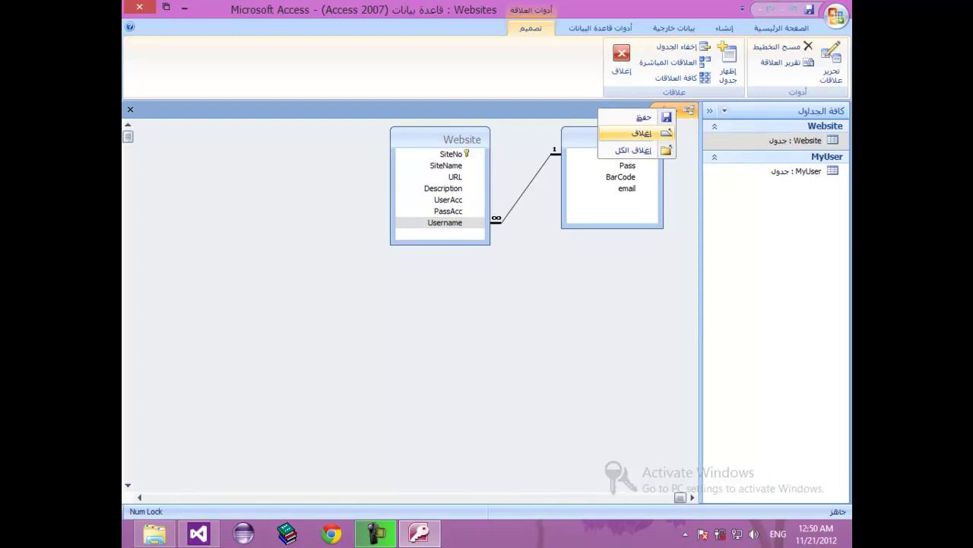
left_click(642, 133)
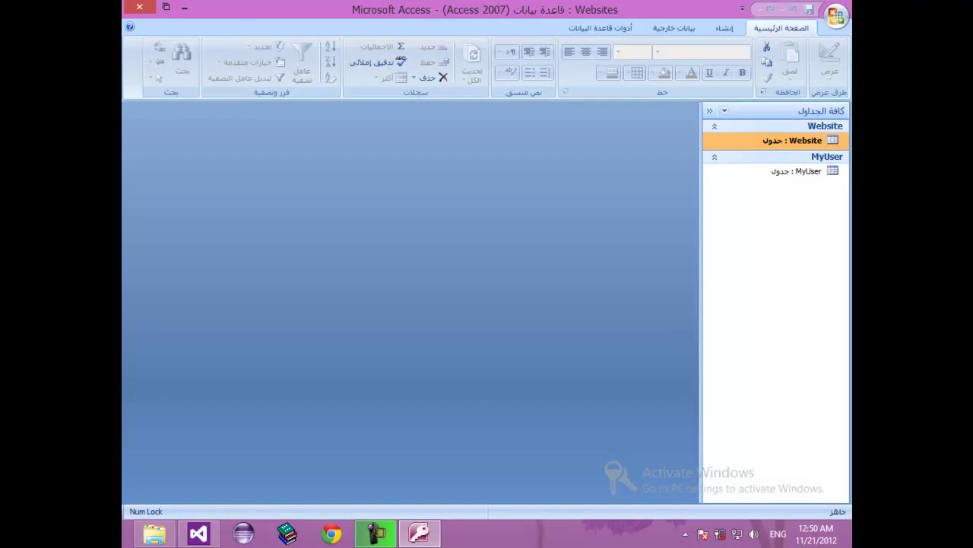
left_click(139, 6)
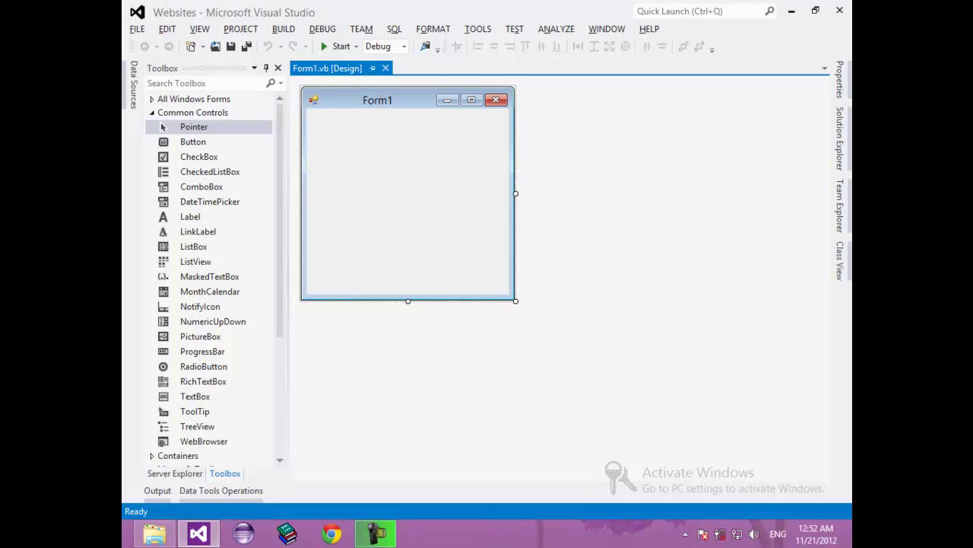
Resize Form1 to a wider, shorter 436 x 218 and show its properties.
left_click_drag(515, 300, 612, 241)
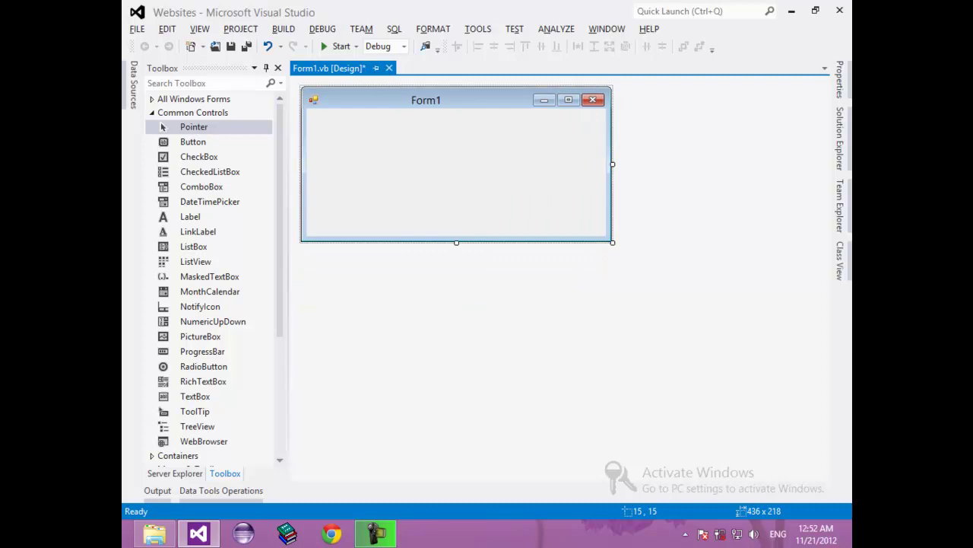
key("F4")
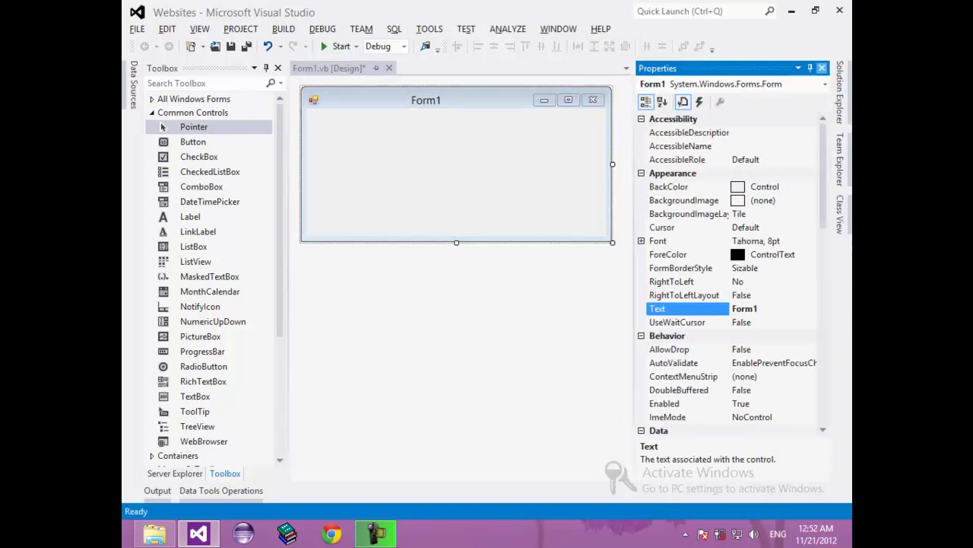